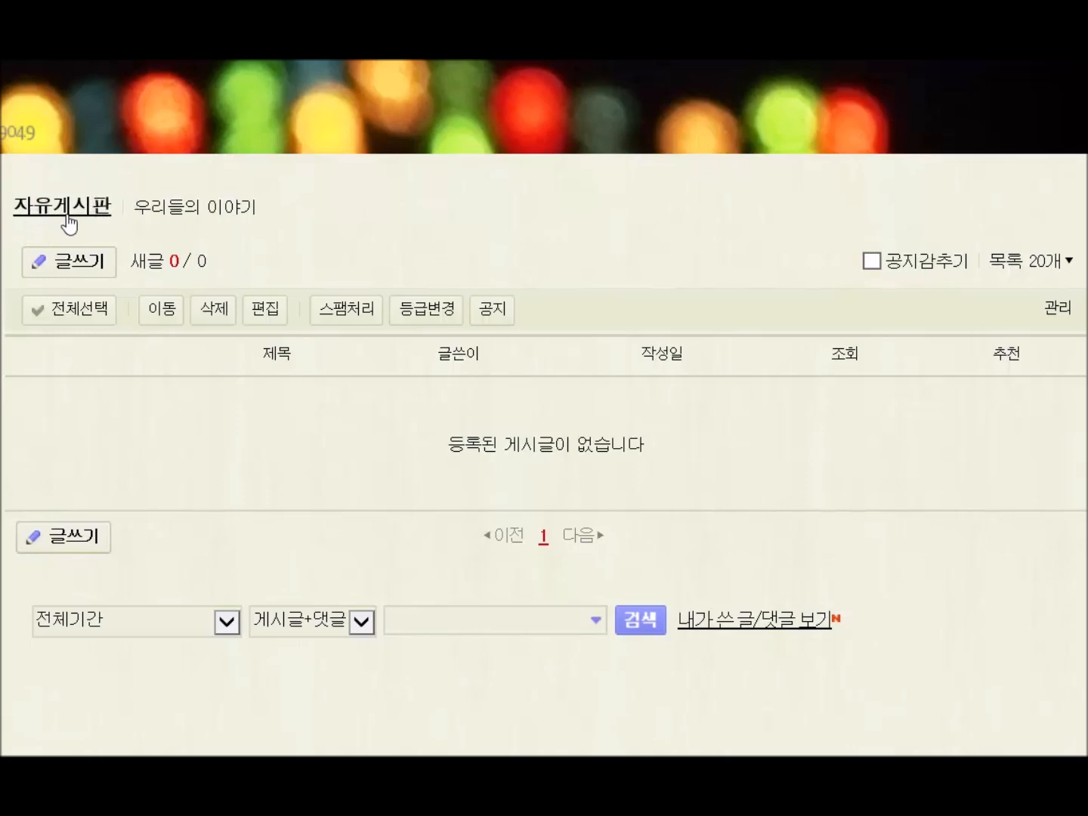
# Start a new post in the 자유게시판 board and enter 커플 as its title.
pyautogui.click(69, 266)
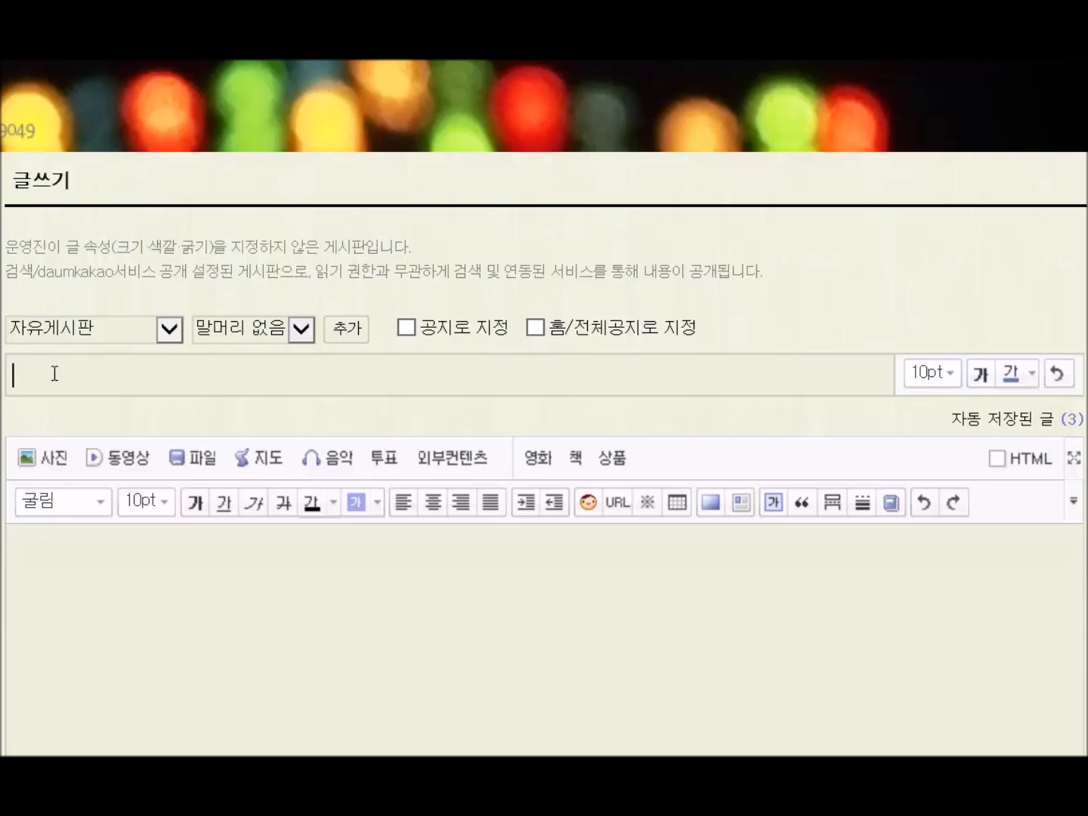
pyautogui.write('ㄱ')
pyautogui.press('BackSpace')
pyautogui.write('커')
pyautogui.write('ㅁ')
pyautogui.write('ㅡ')
pyautogui.write('ㄹ')
pyautogui.click(45, 554)
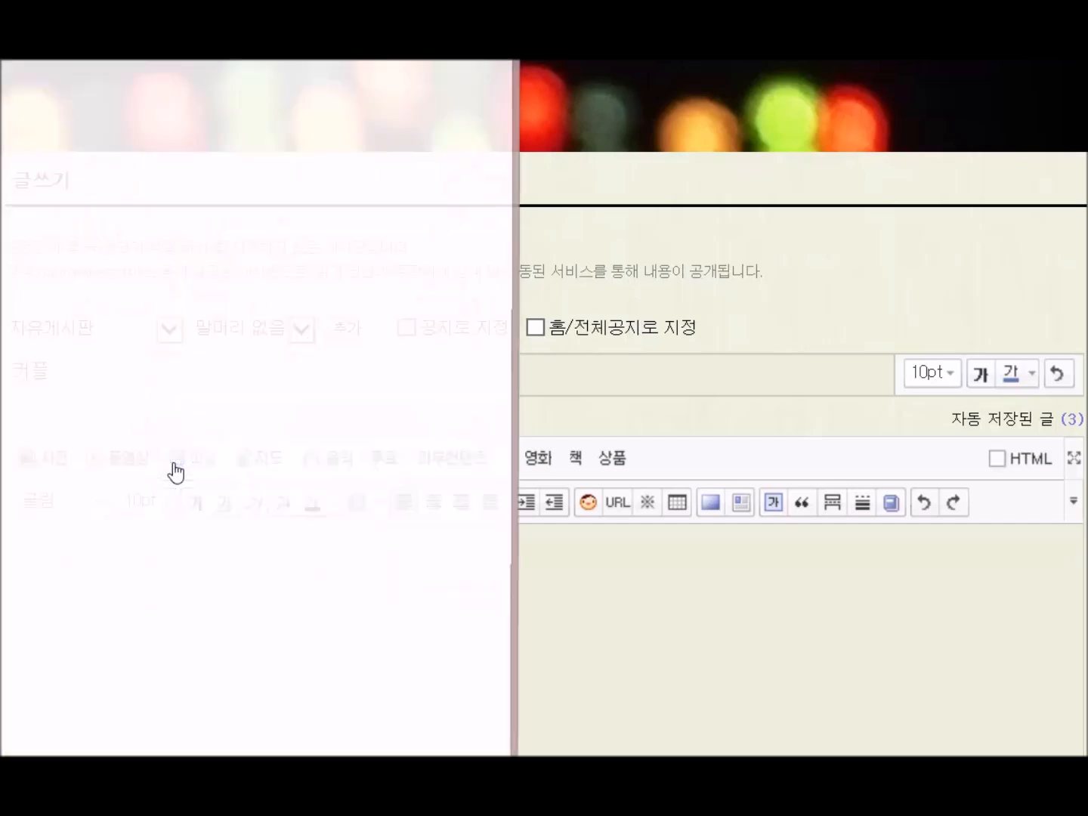
# Attach the file 파라다이스.swf from the desktop (바탕 화면) to the post.
pyautogui.click(176, 473)
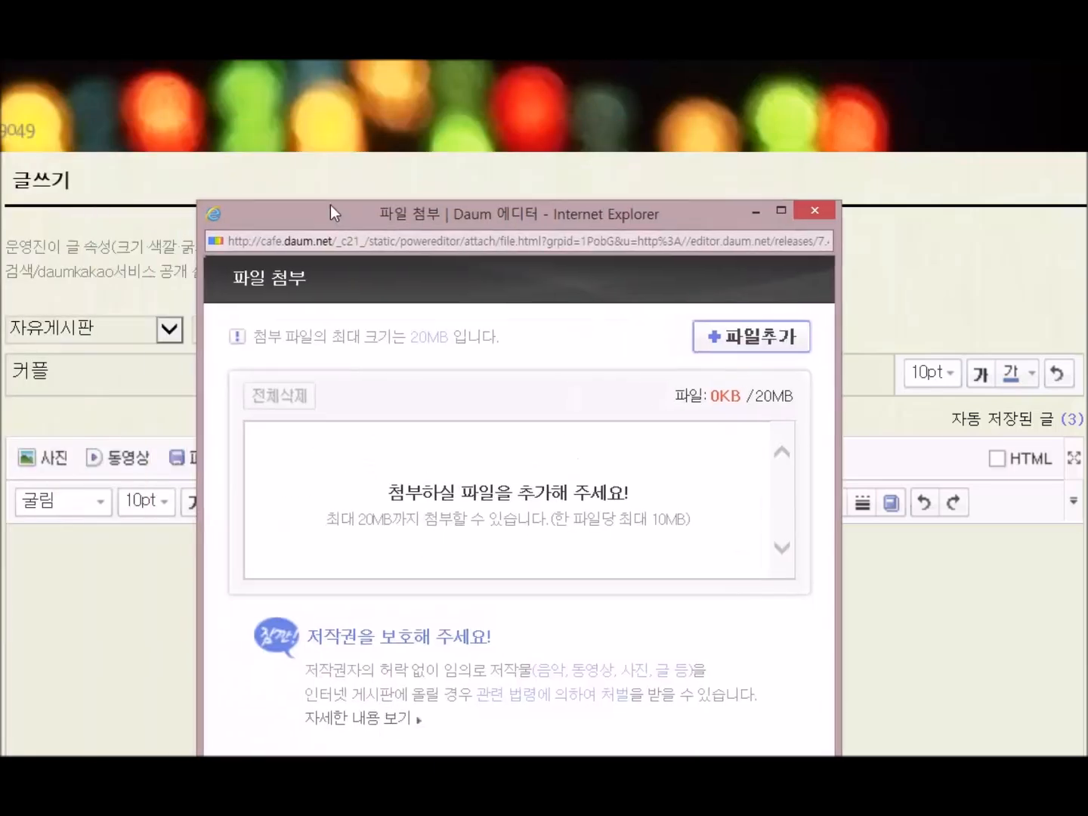
pyautogui.moveTo(330, 205); pyautogui.dragTo(295, 138)
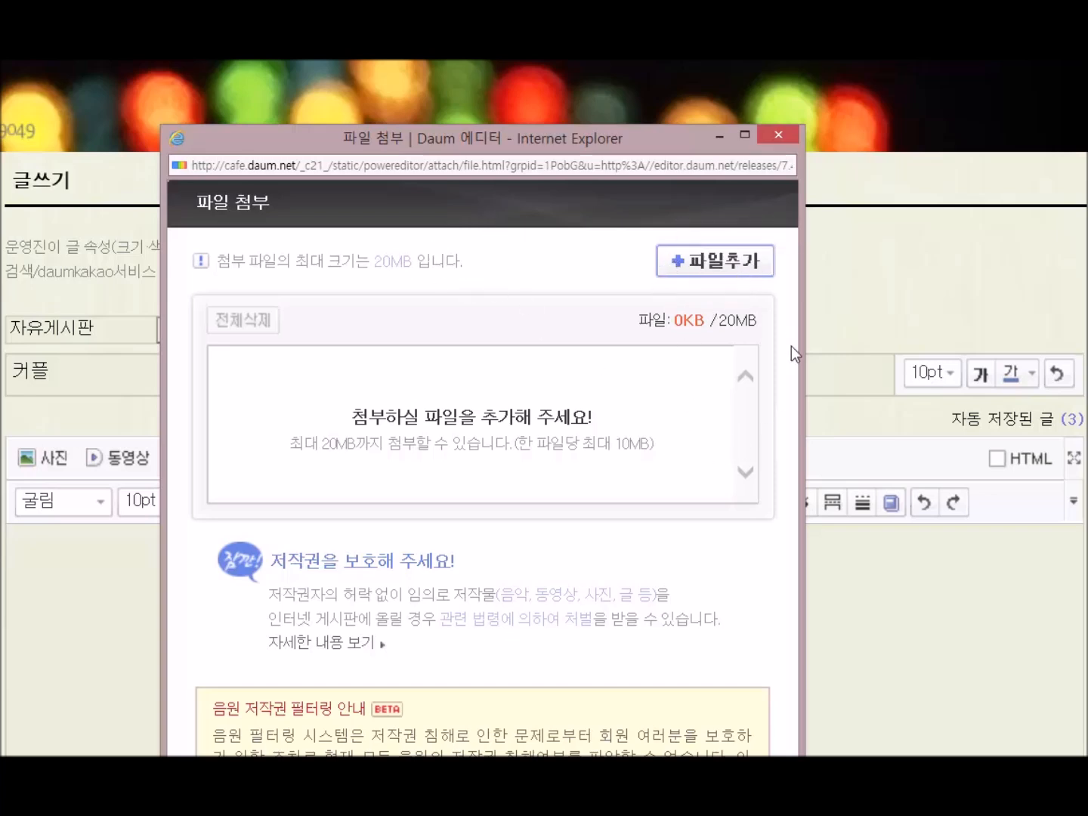
pyautogui.click(714, 263)
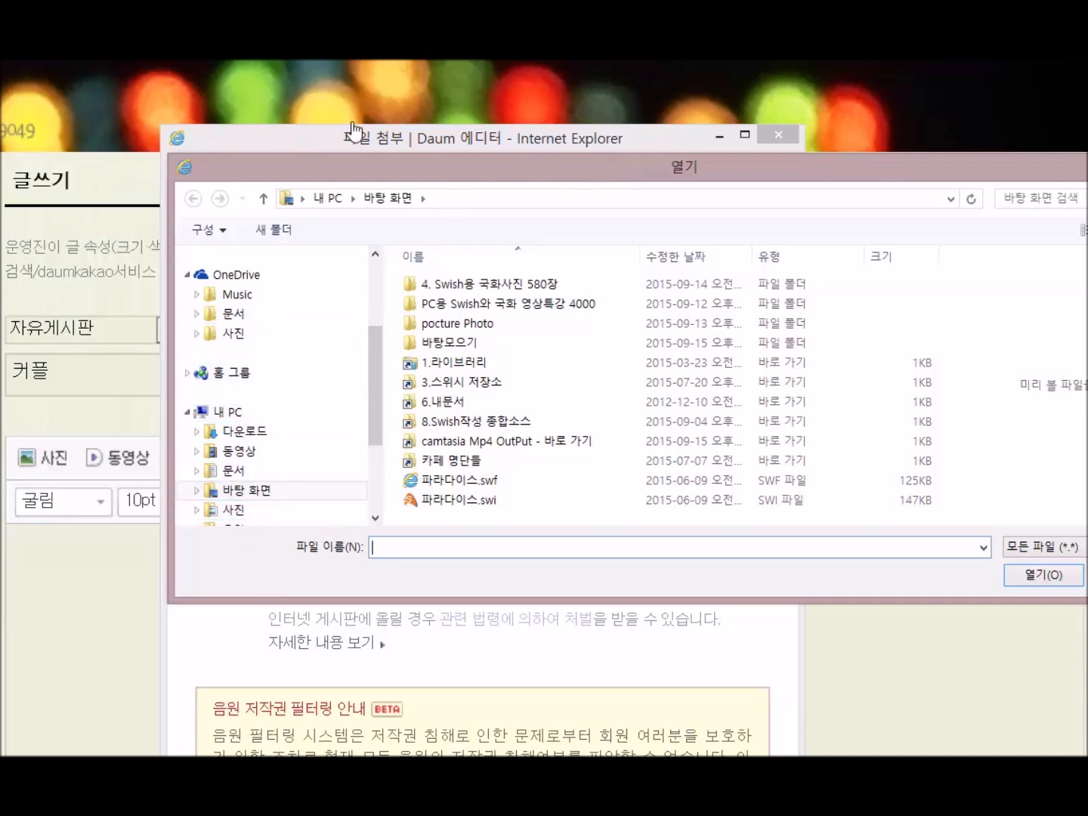
pyautogui.click(255, 493)
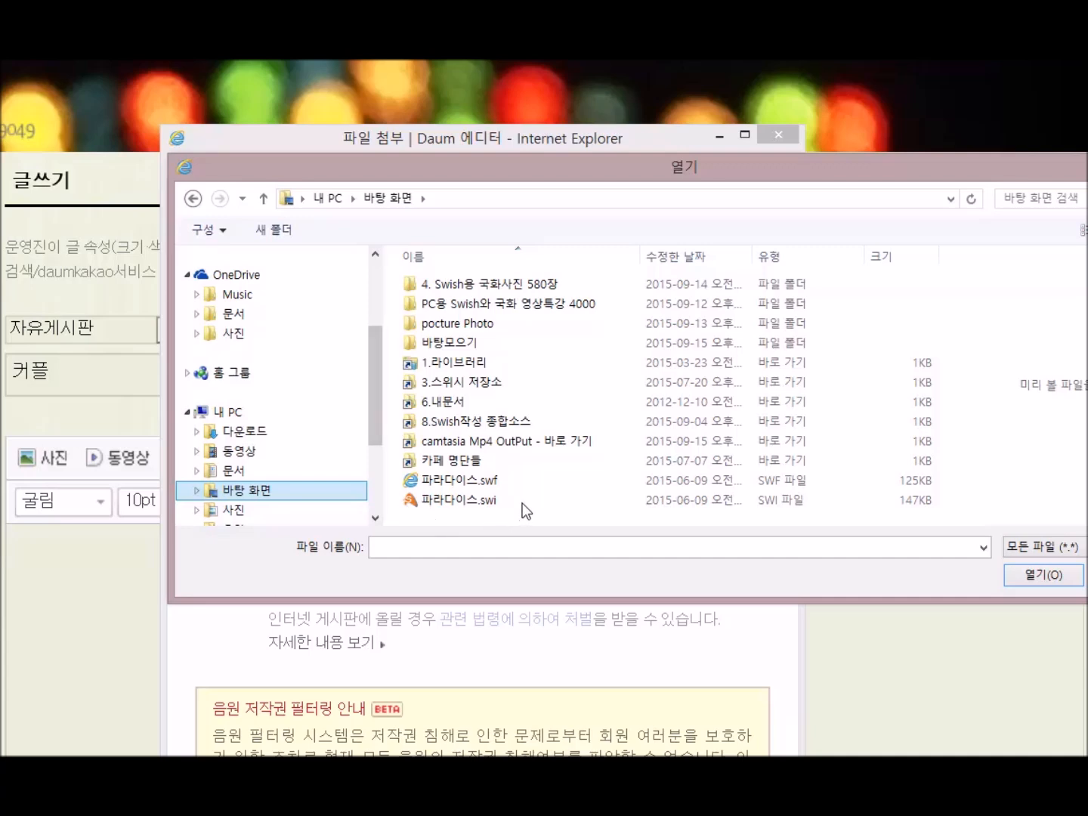
pyautogui.doubleClick(486, 480)
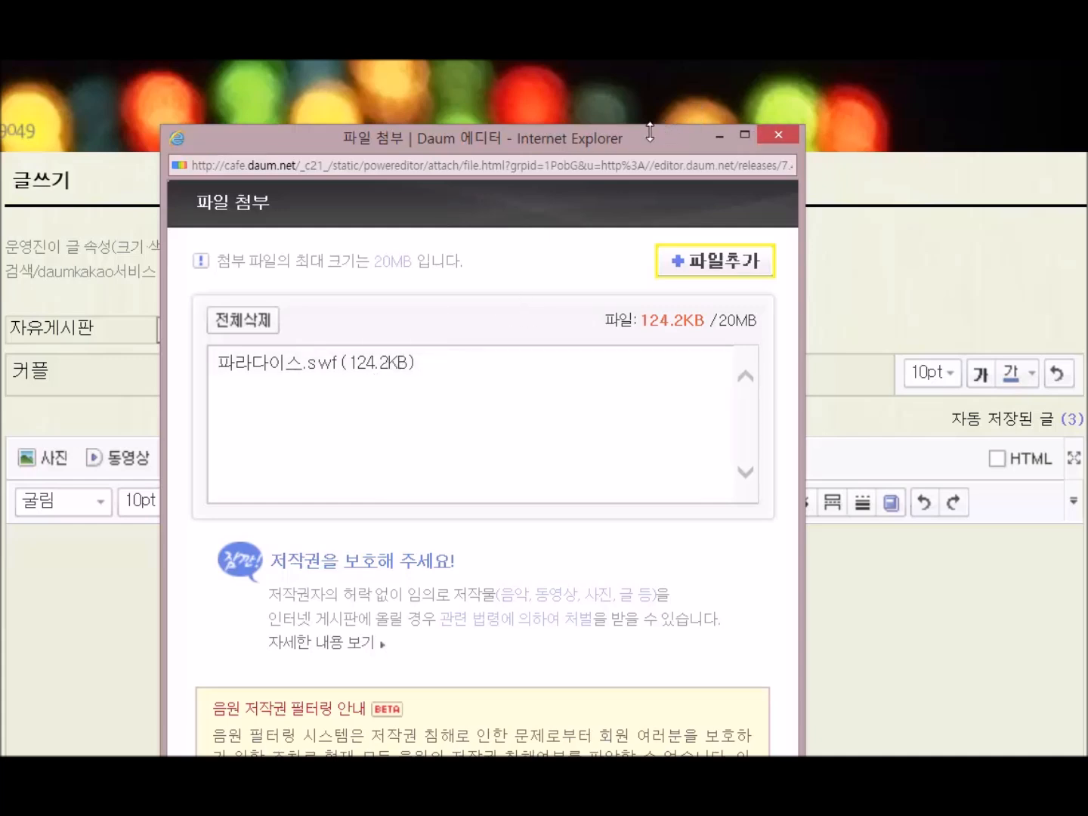
pyautogui.moveTo(642, 143); pyautogui.dragTo(636, 2)
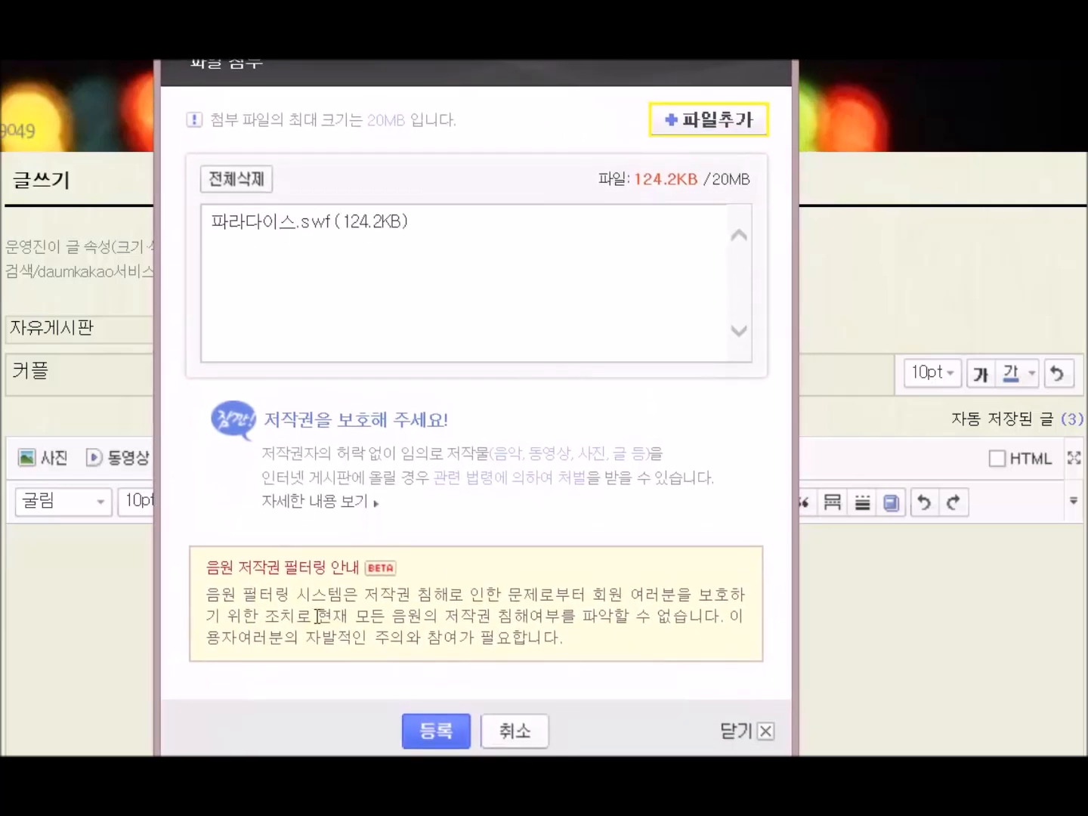
pyautogui.click(436, 728)
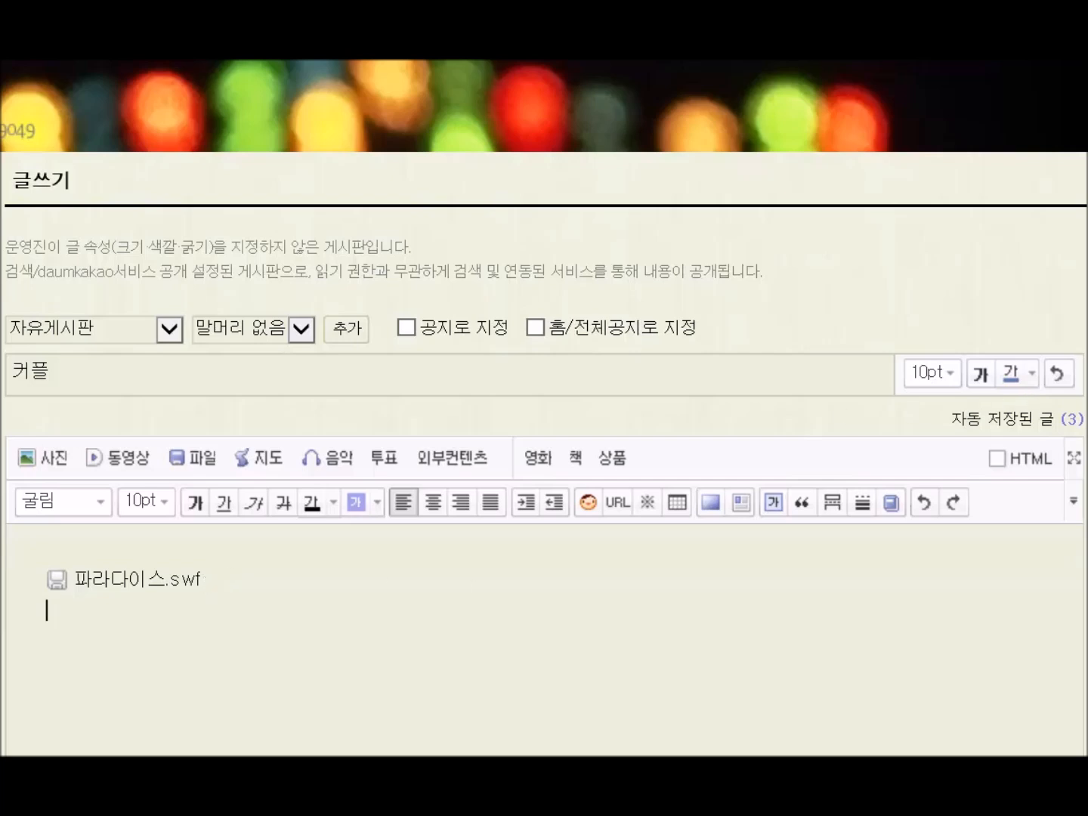
# Publish the 커플 post and open it for viewing.
pyautogui.scroll(-1, 544, 408)
pyautogui.scroll(-5, 544, 408)
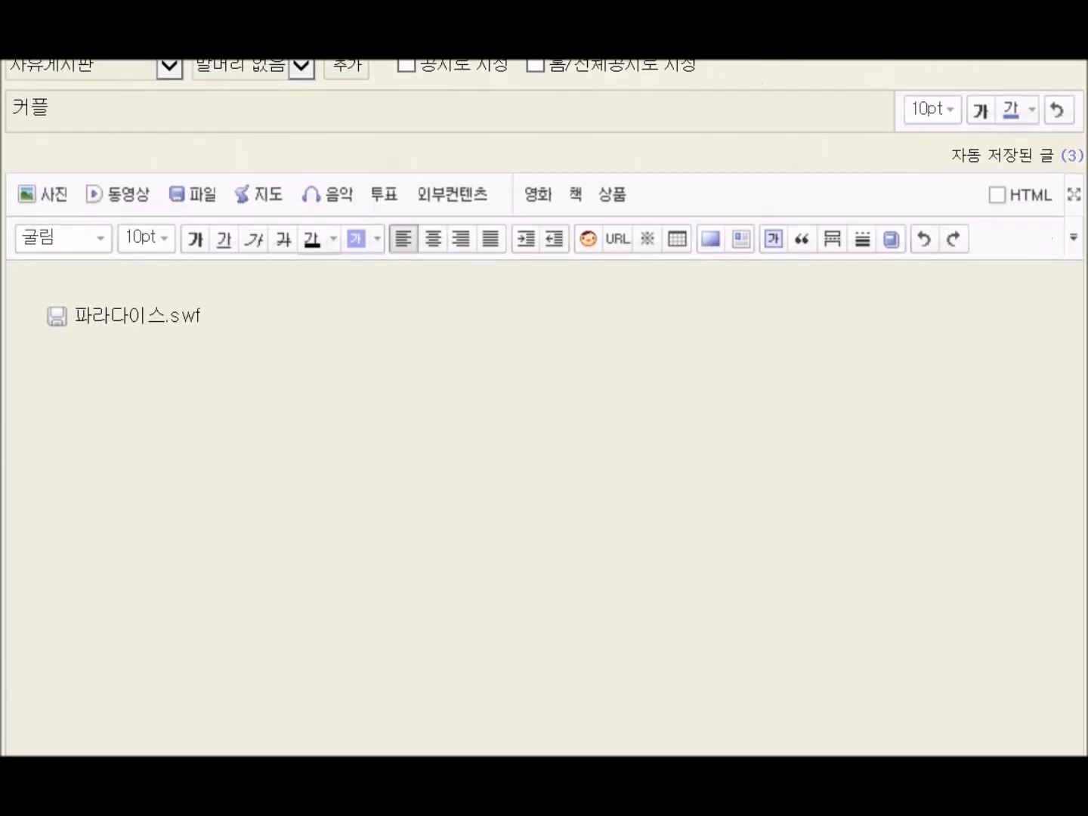
pyautogui.scroll(-6, 544, 408)
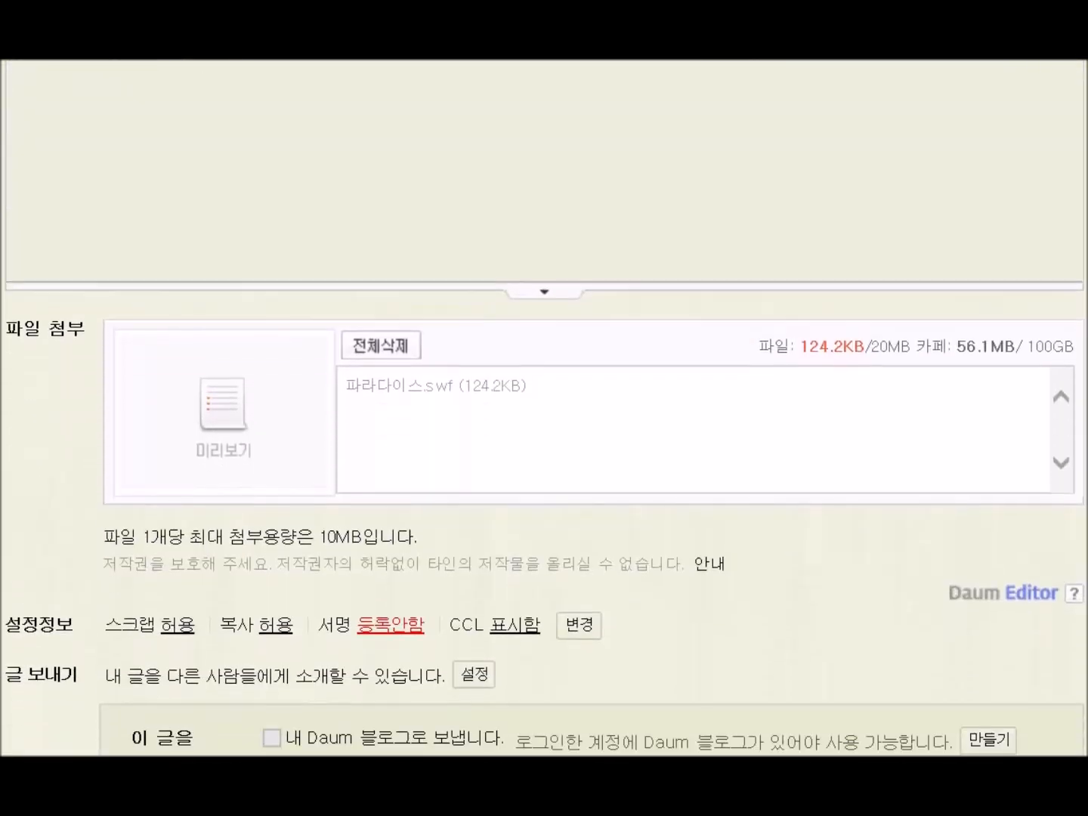
pyautogui.scroll(-2, 543, 408)
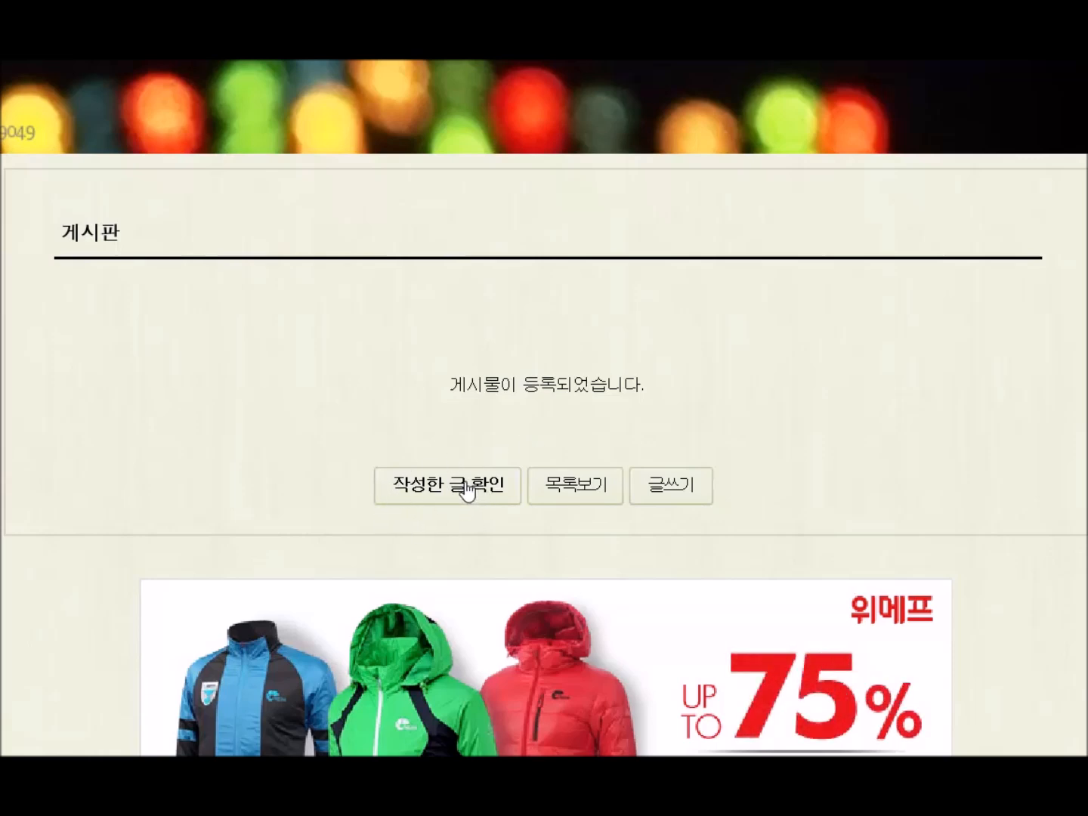
pyautogui.click(468, 486)
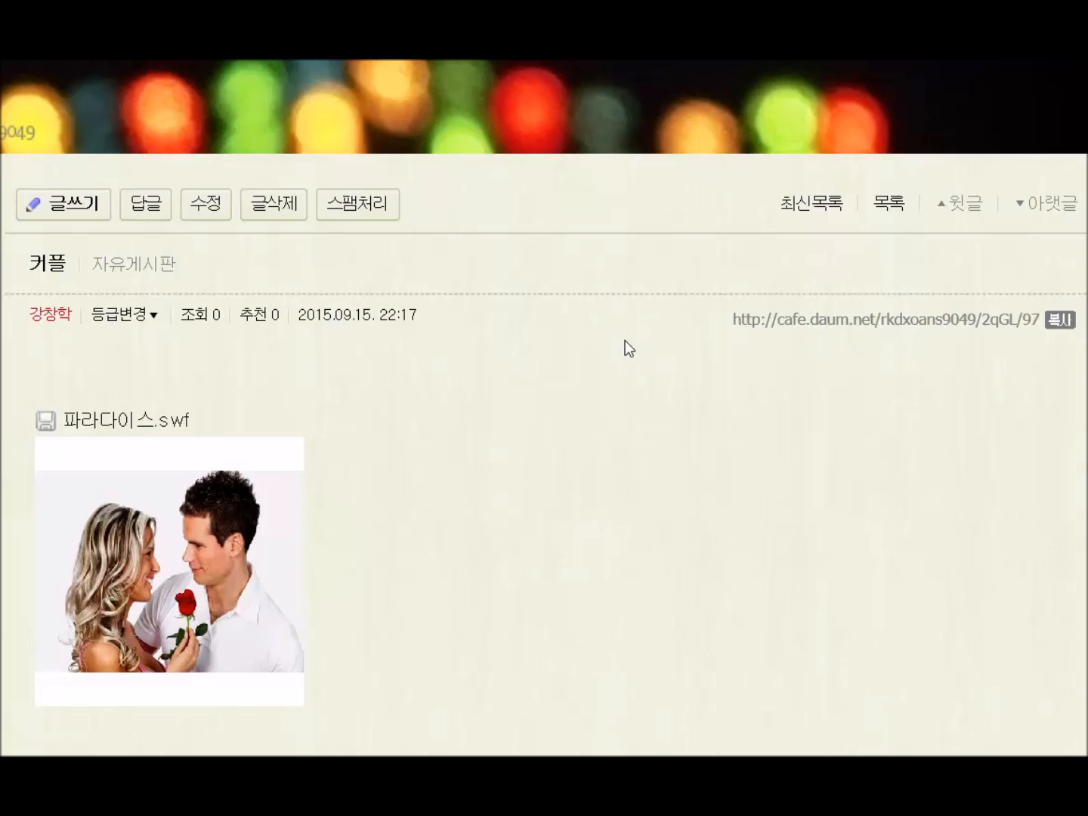
# Copy the end of the 파라다이스.swf link's URL, starting at 2Fcfile294.uf.daum.net, from its properties and close them.
pyautogui.scroll(-4, 544, 408)
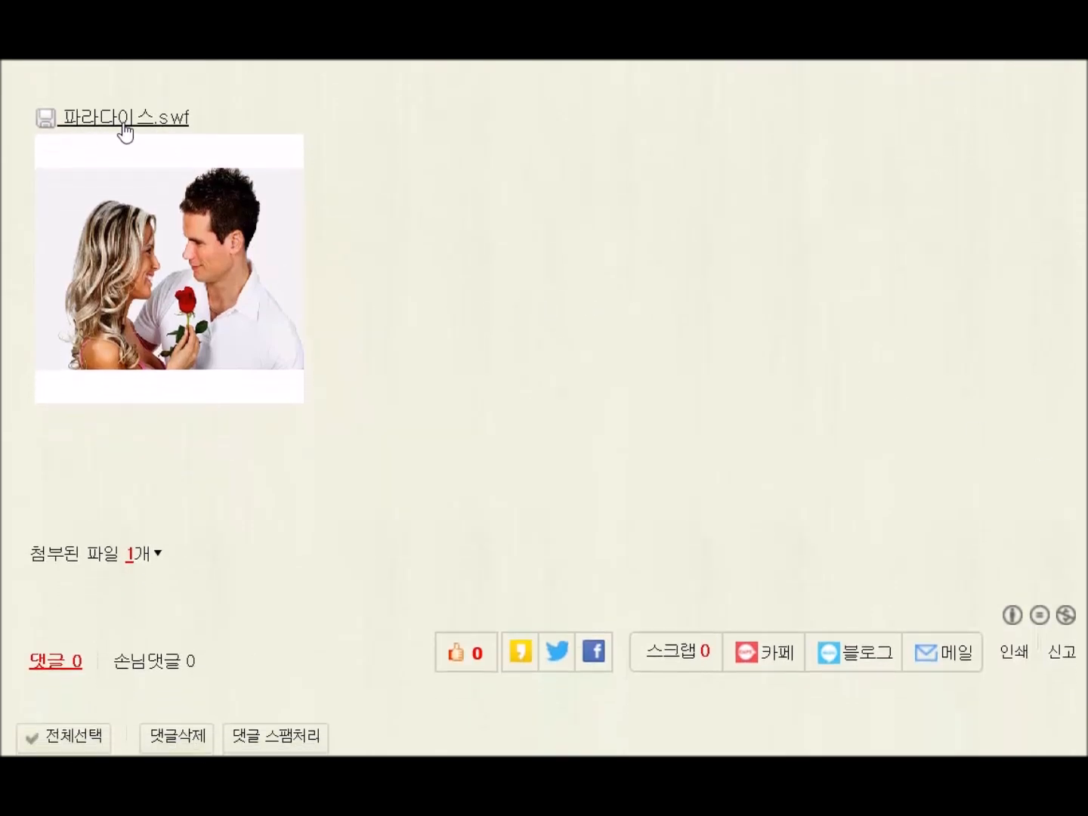
pyautogui.rightClick(166, 126)
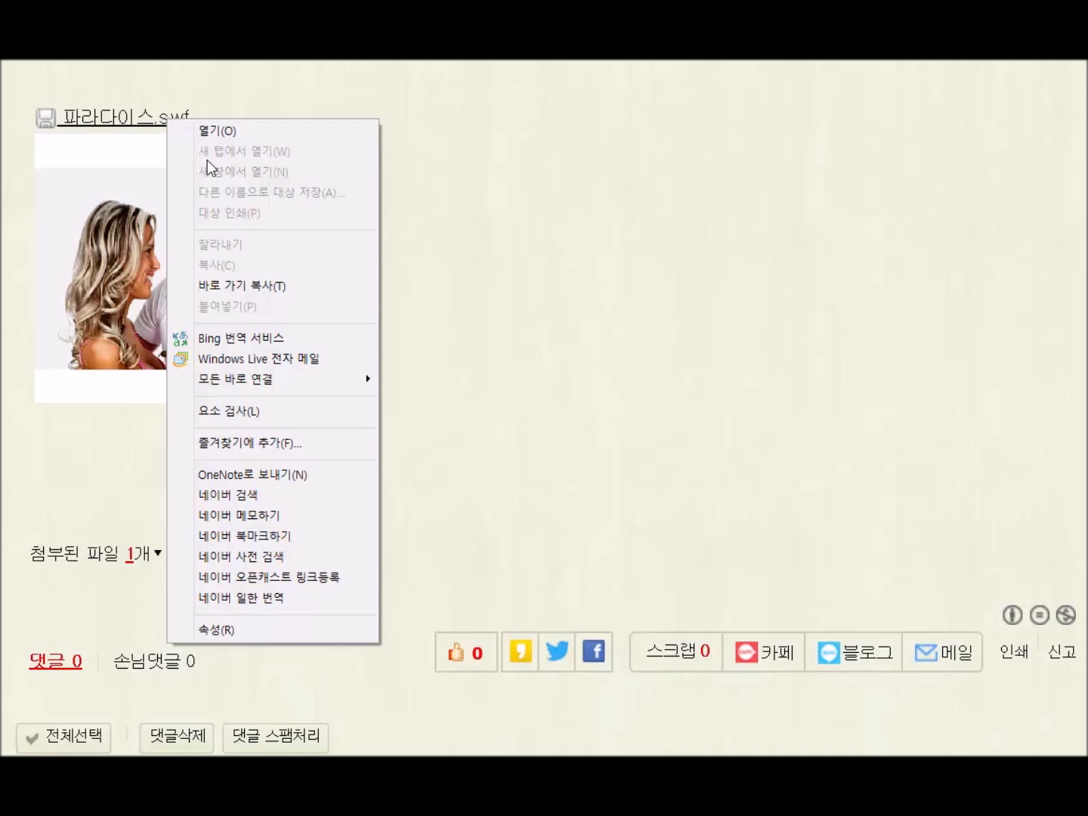
pyautogui.click(252, 636)
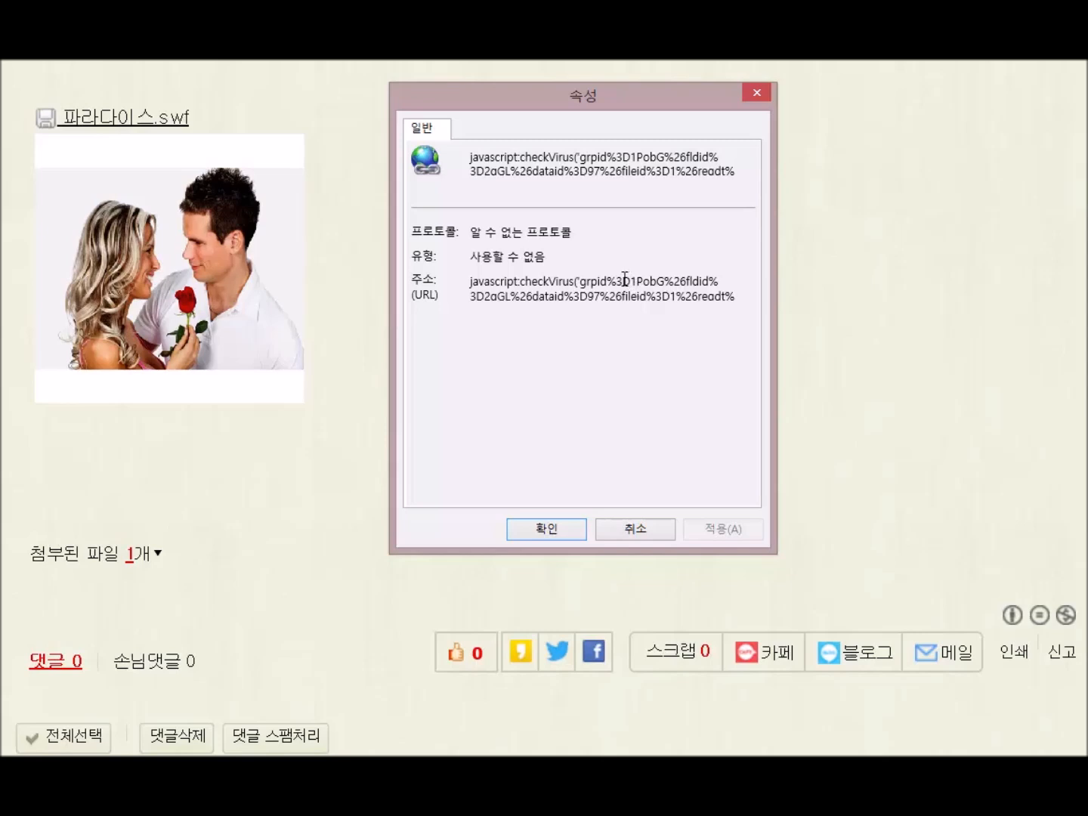
pyautogui.moveTo(616, 281)
pyautogui.mouseDown()
pyautogui.moveTo(609, 370)
pyautogui.moveTo(607, 293)
pyautogui.mouseUp()
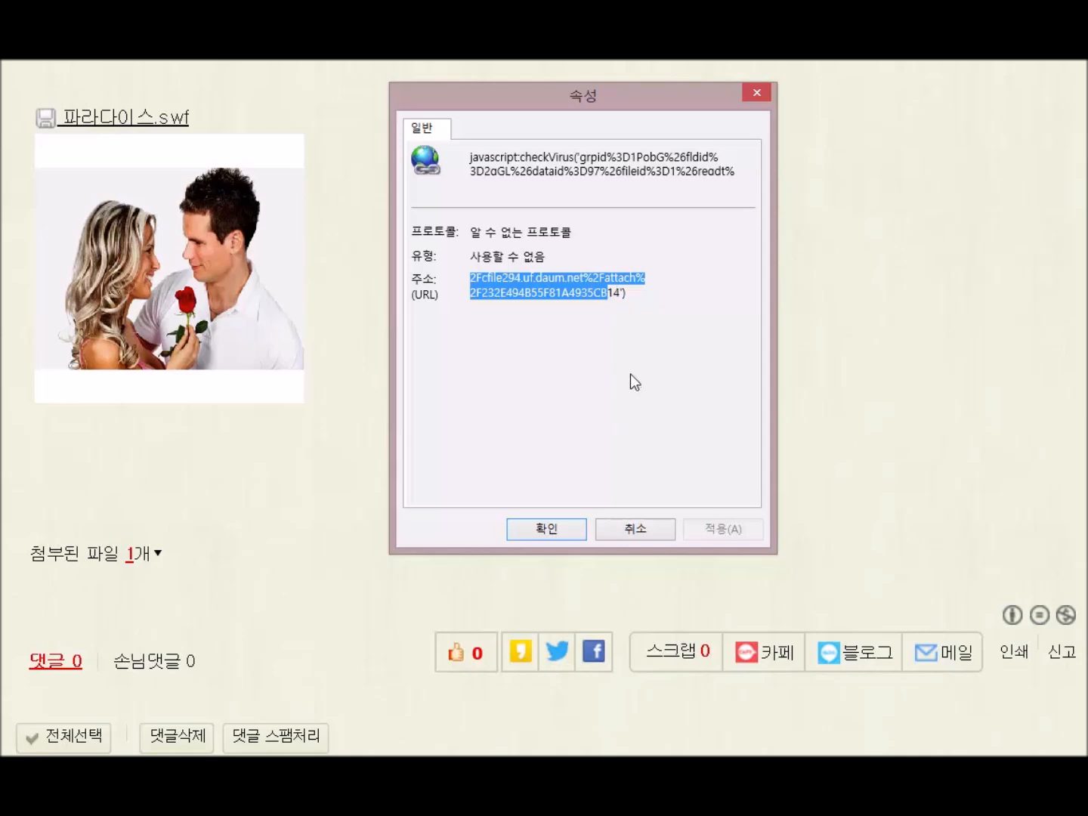
pyautogui.click(645, 360)
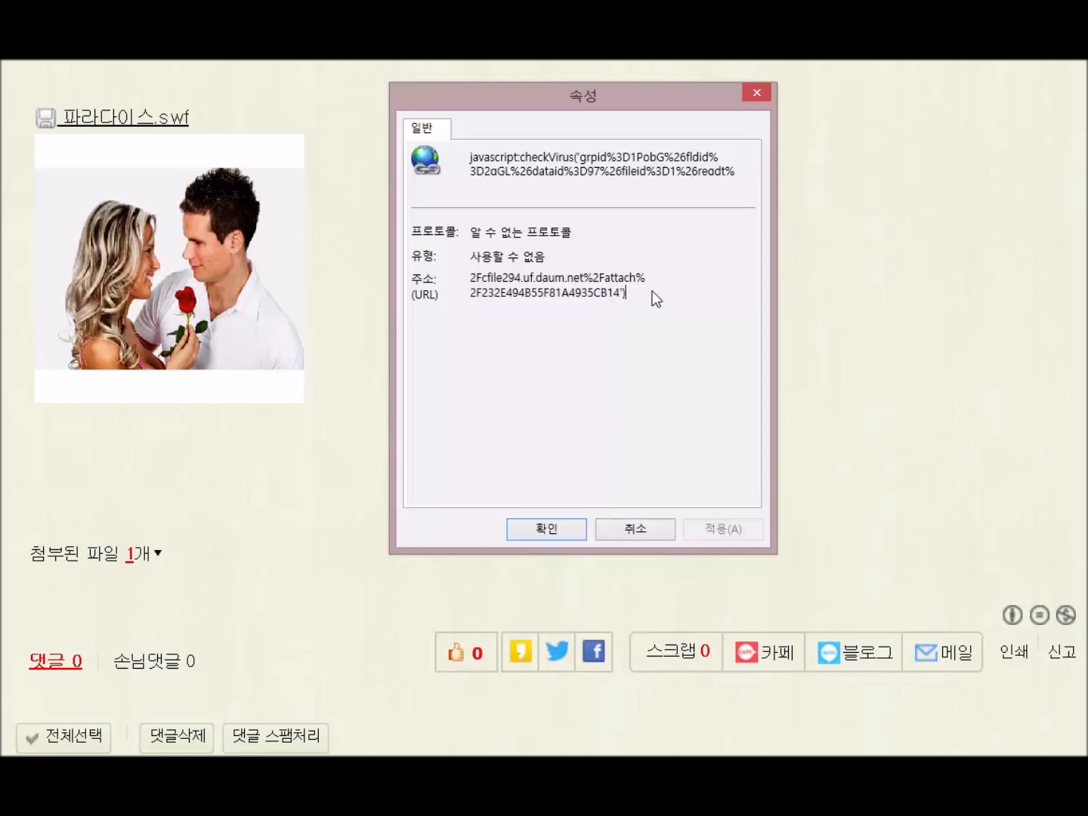
pyautogui.doubleClick(570, 295)
pyautogui.moveTo(542, 284); pyautogui.dragTo(515, 281)
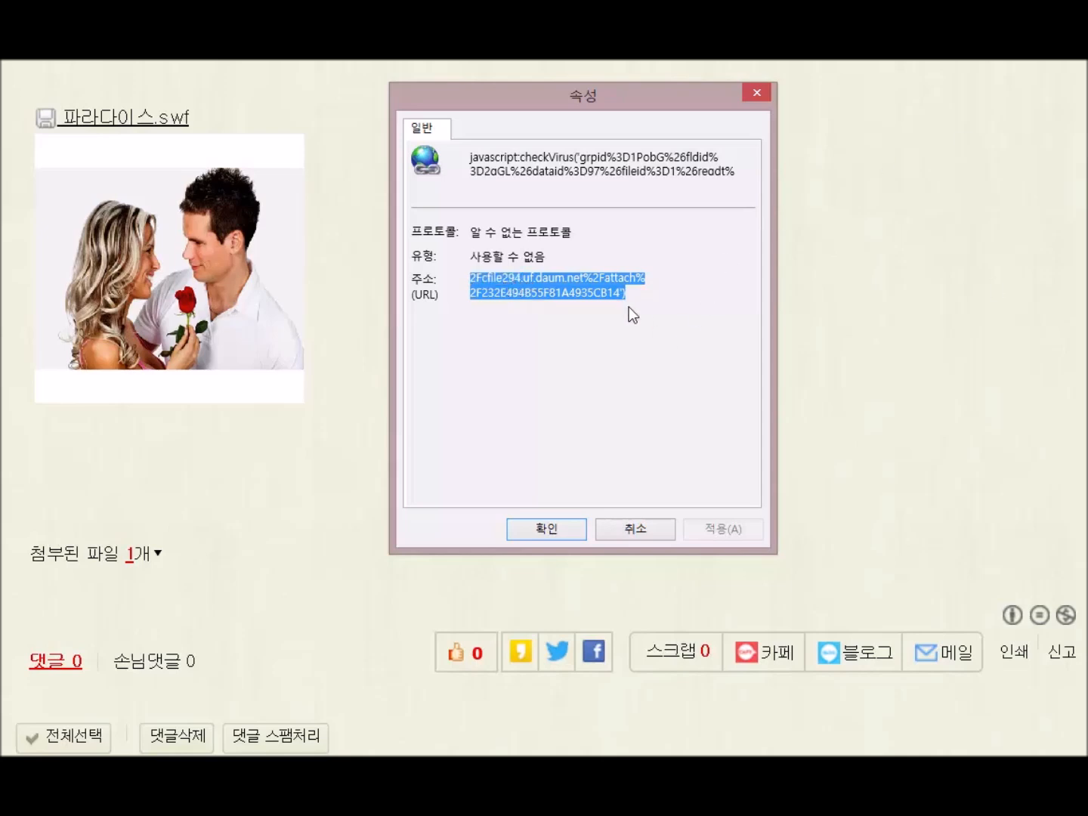
pyautogui.rightClick(566, 282)
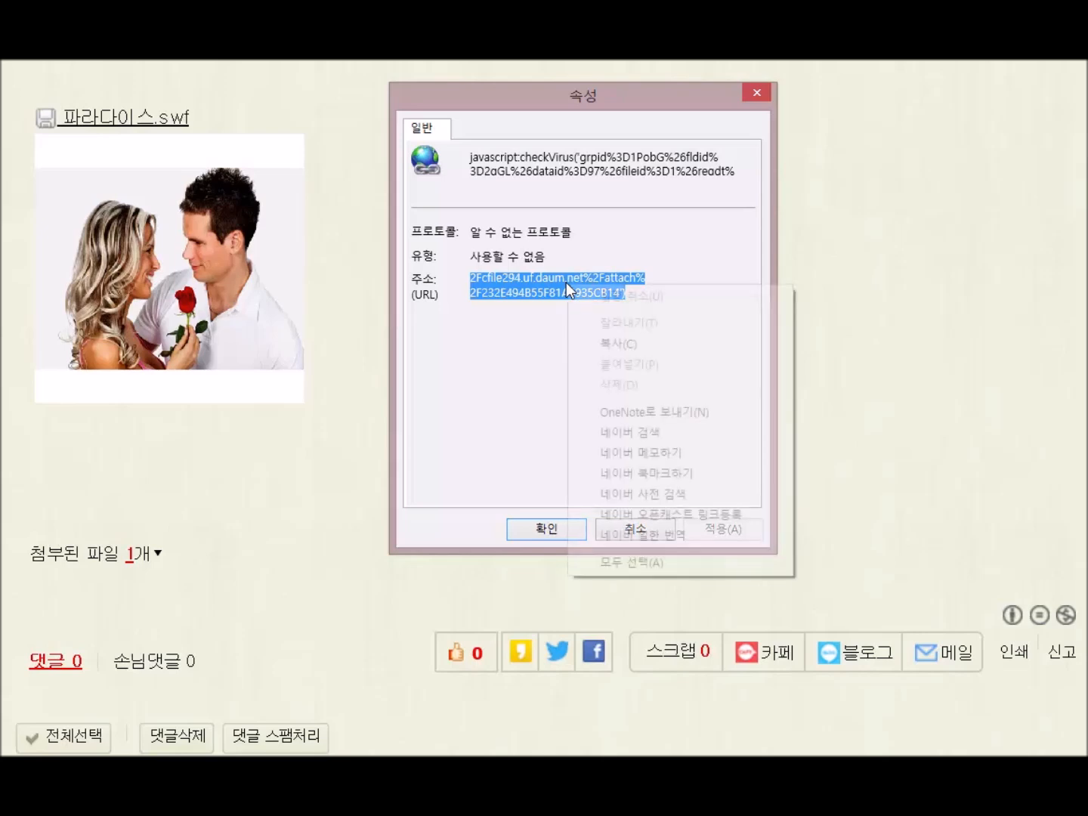
pyautogui.click(614, 343)
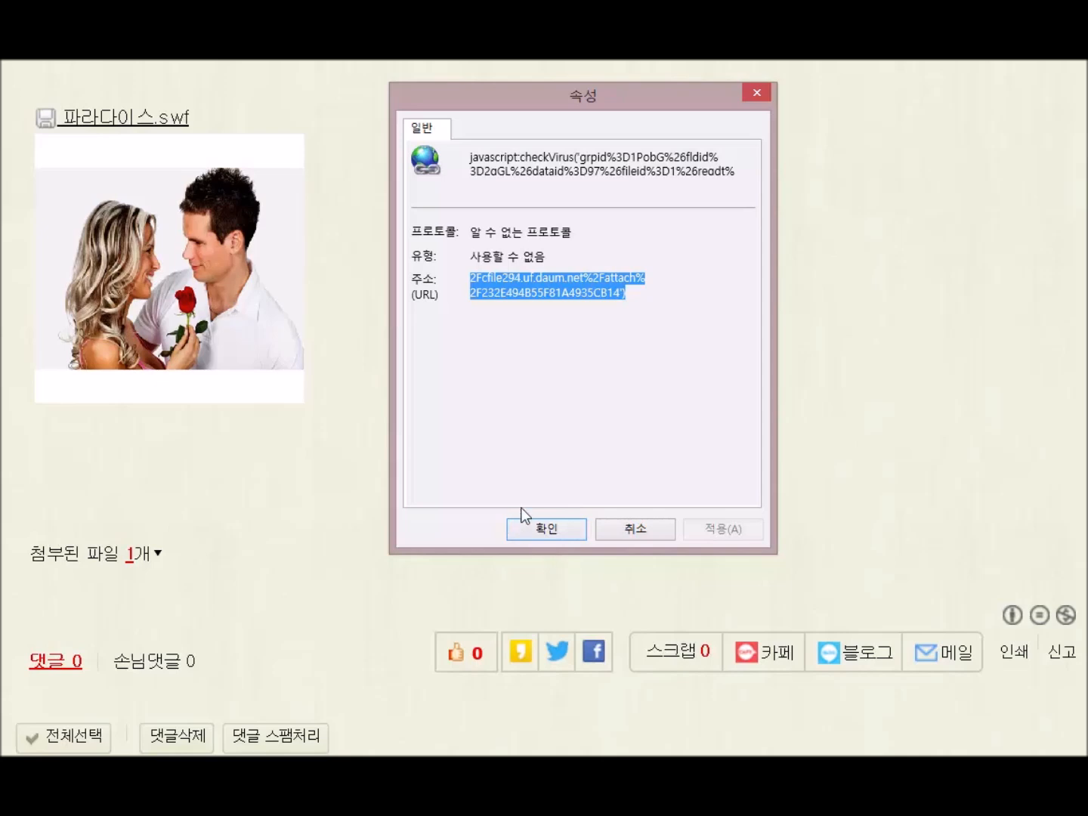
pyautogui.click(547, 531)
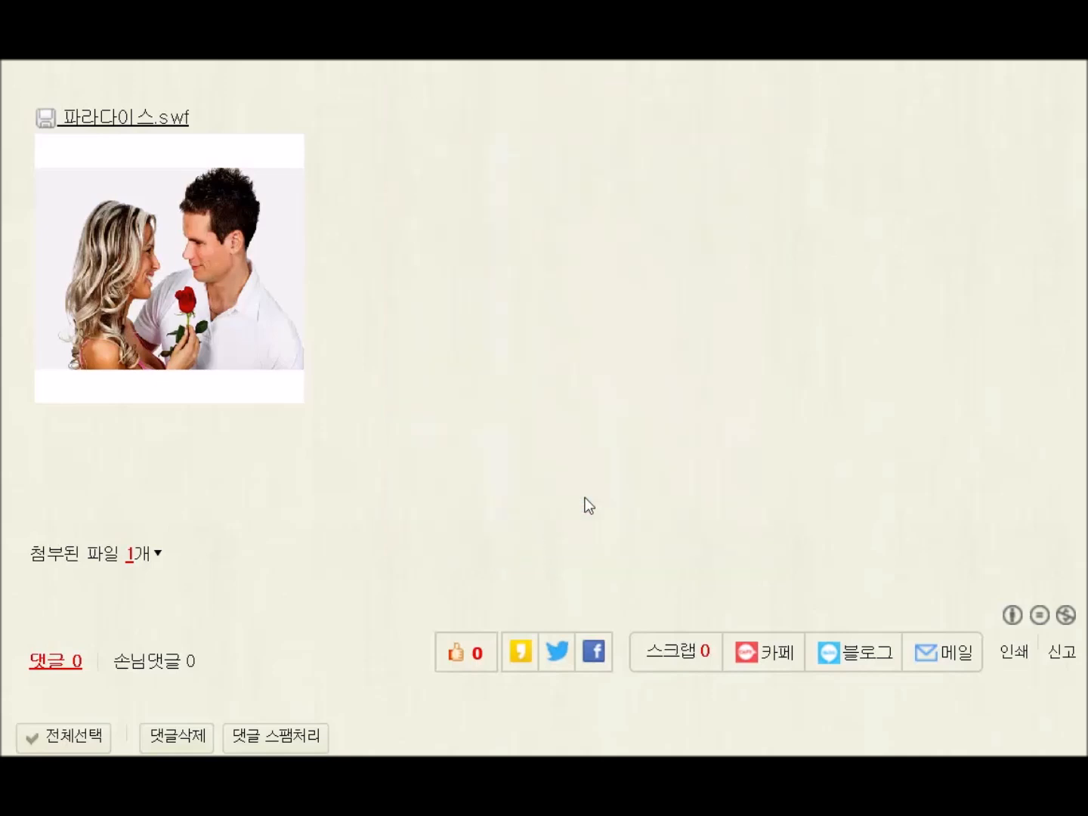
# Open the 커플 post for editing and switch the editor to HTML source mode.
pyautogui.scroll(3, 632, 399)
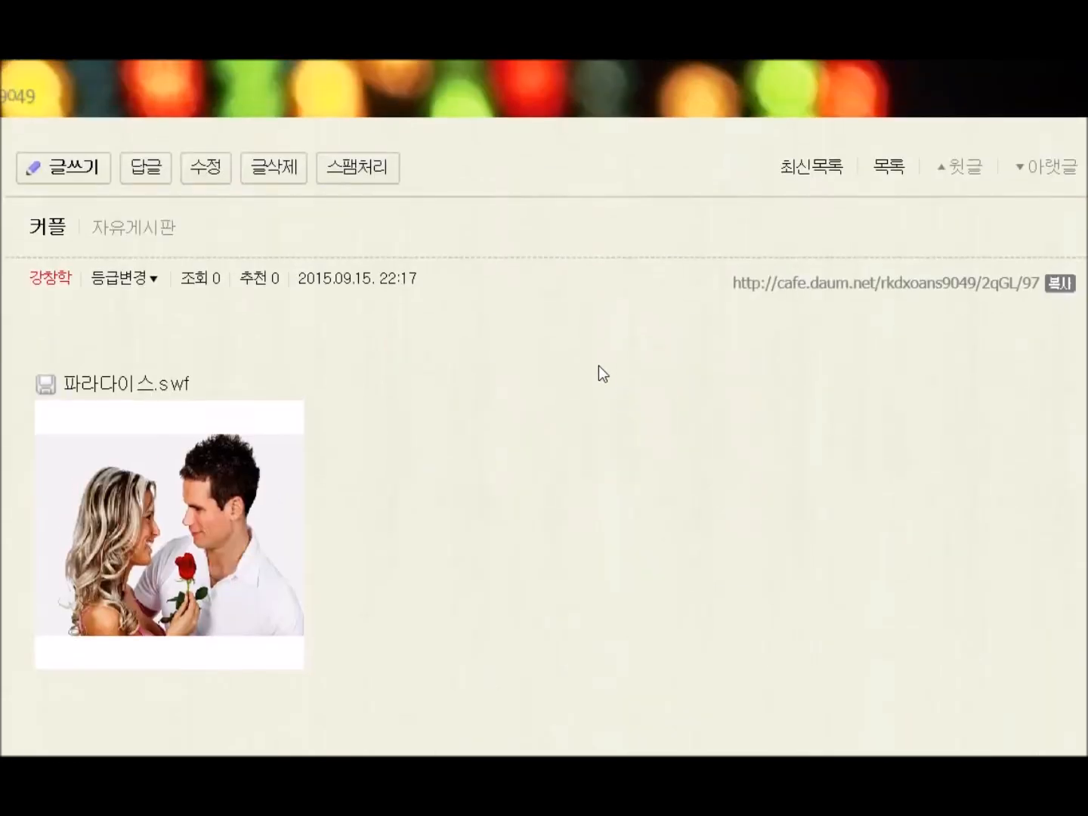
pyautogui.click(207, 172)
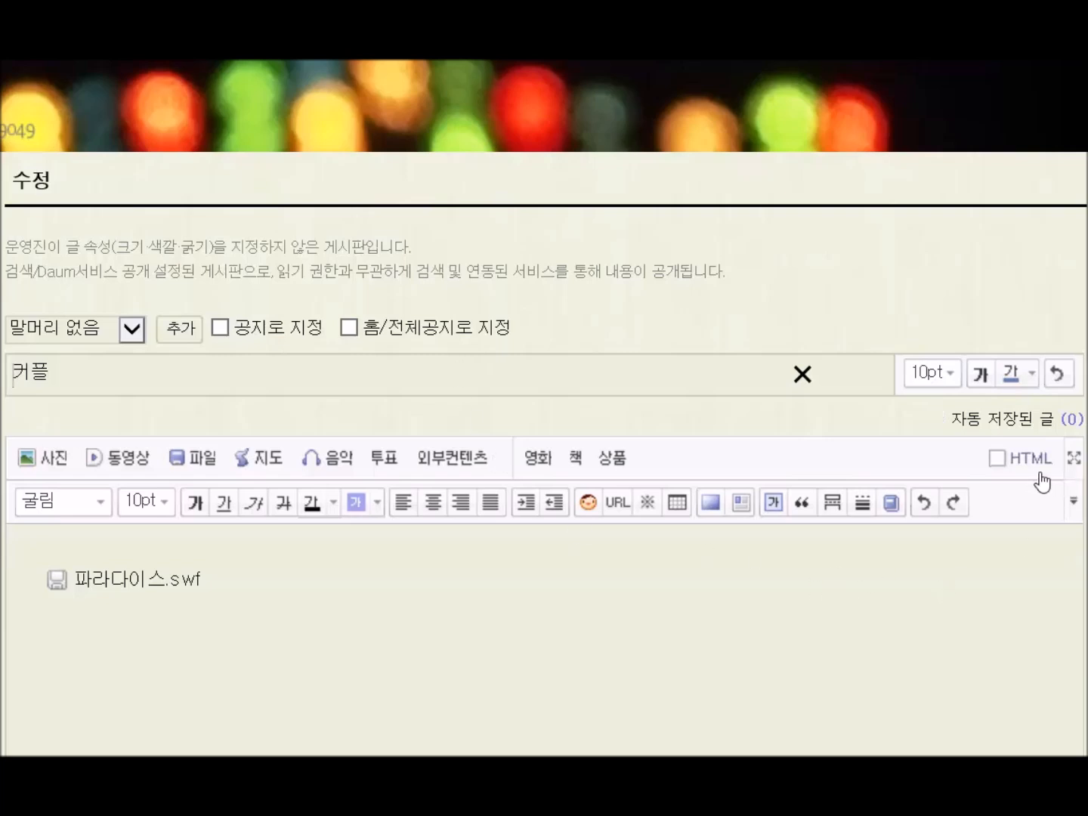
pyautogui.click(997, 460)
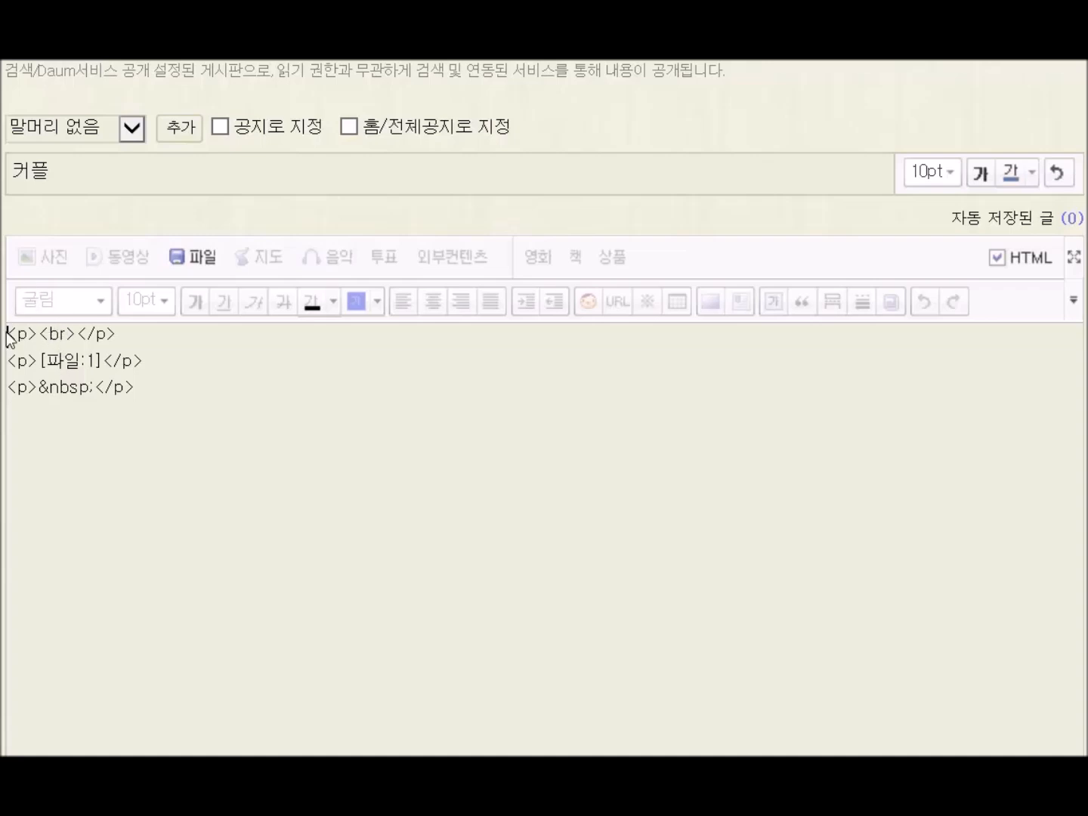
# Insert three blank lines above the existing HTML code and paste the copied file address on the first line.
pyautogui.press('Return')
pyautogui.press('Return')
pyautogui.press('Return')
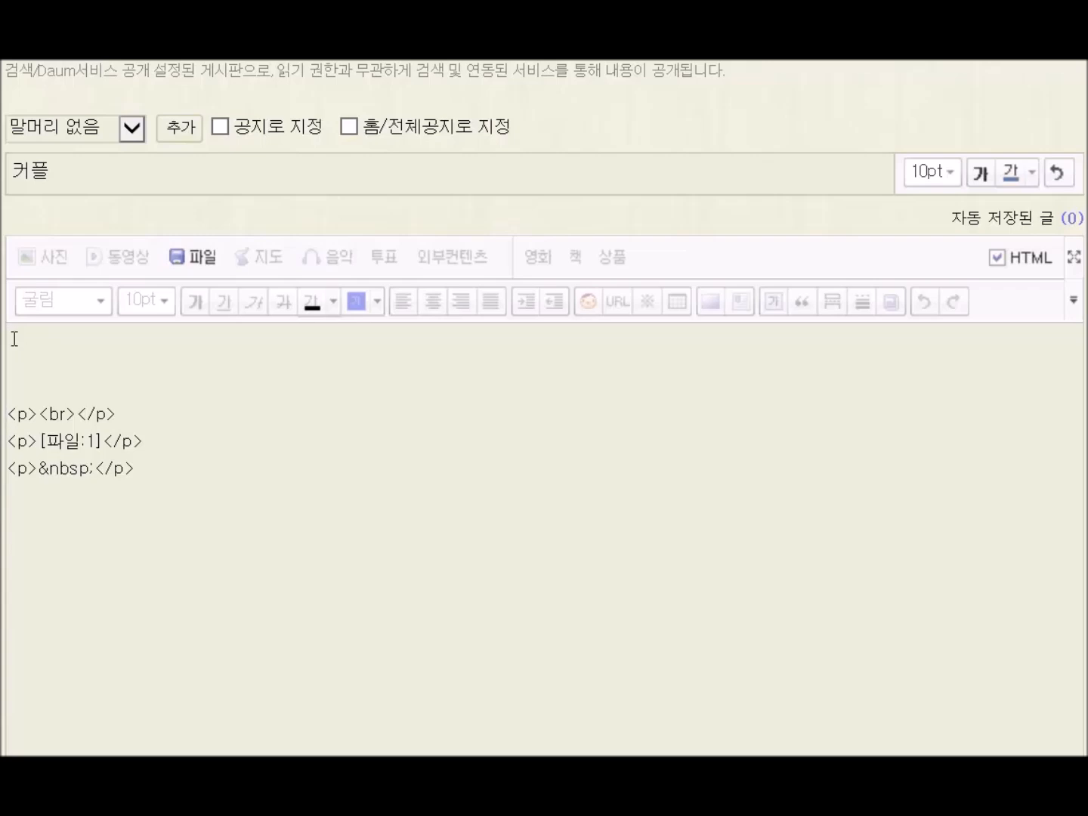
pyautogui.click(13, 338)
pyautogui.rightClick(14, 338)
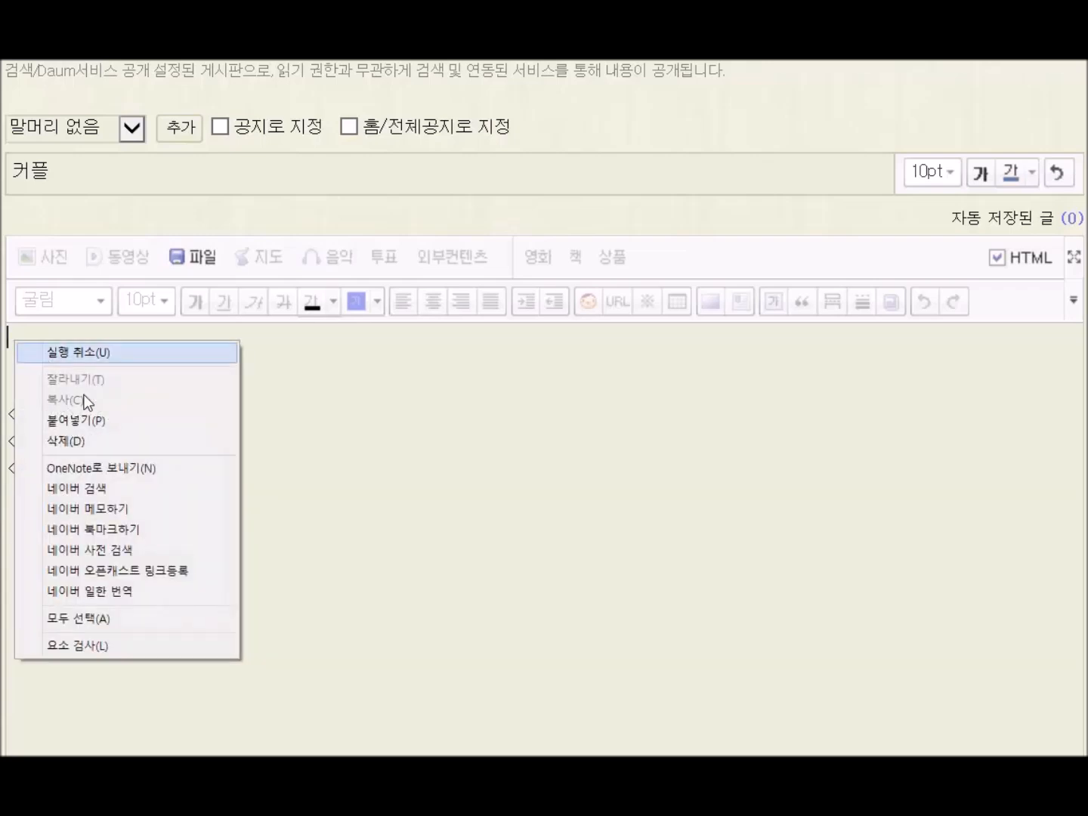
pyautogui.click(140, 422)
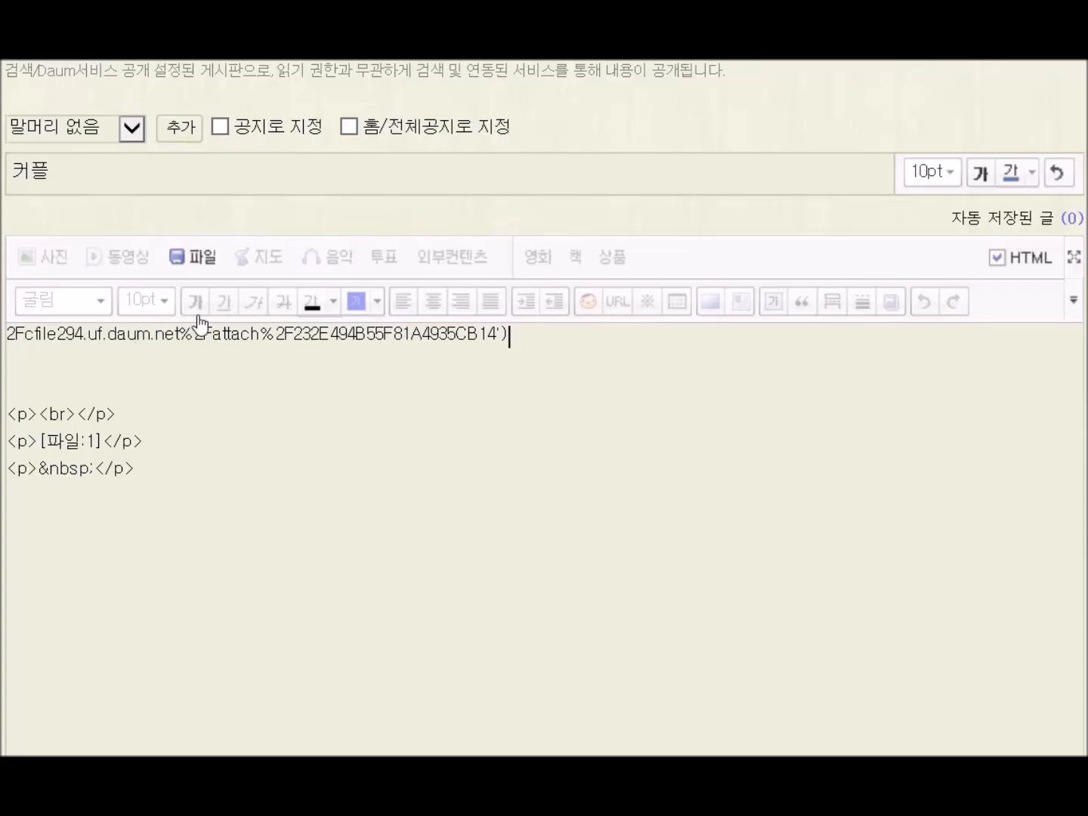
# Put an opening angle bracket before the pasted file address and delete the 2F in front of cfile294.
pyautogui.click(10, 334)
pyautogui.write('<')
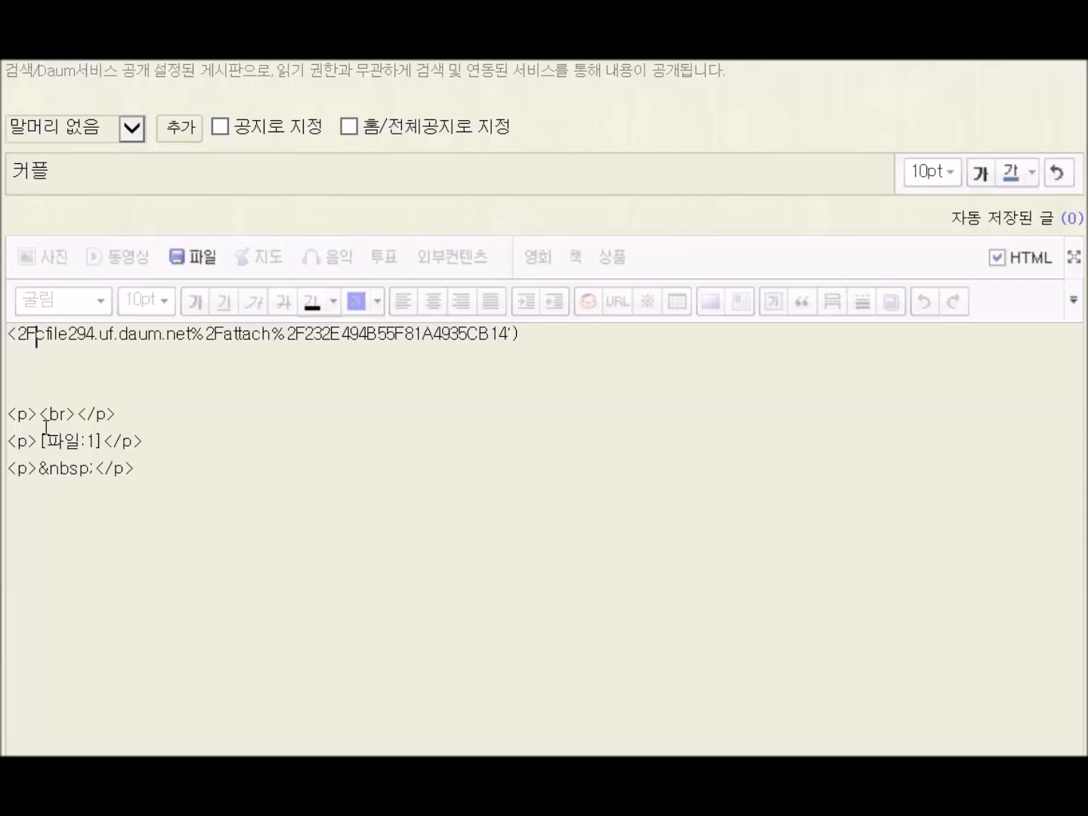
pyautogui.press('BackSpace')
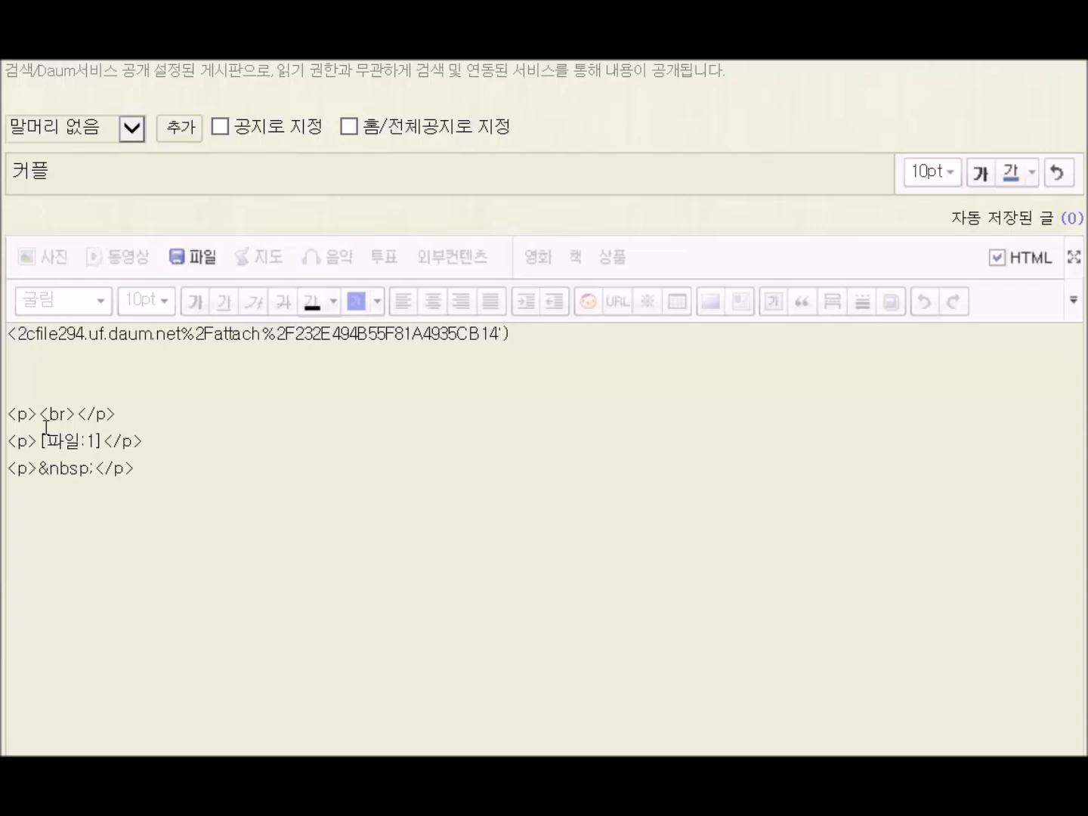
pyautogui.press('BackSpace')
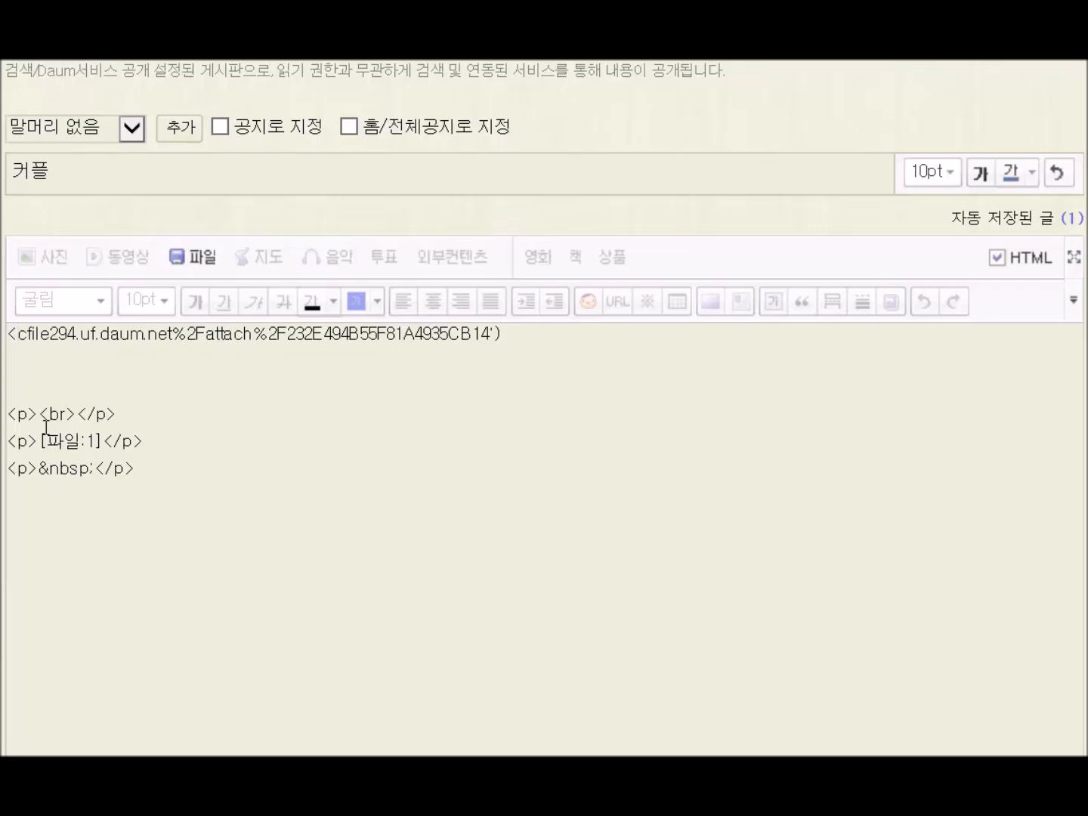
pyautogui.write('emb')
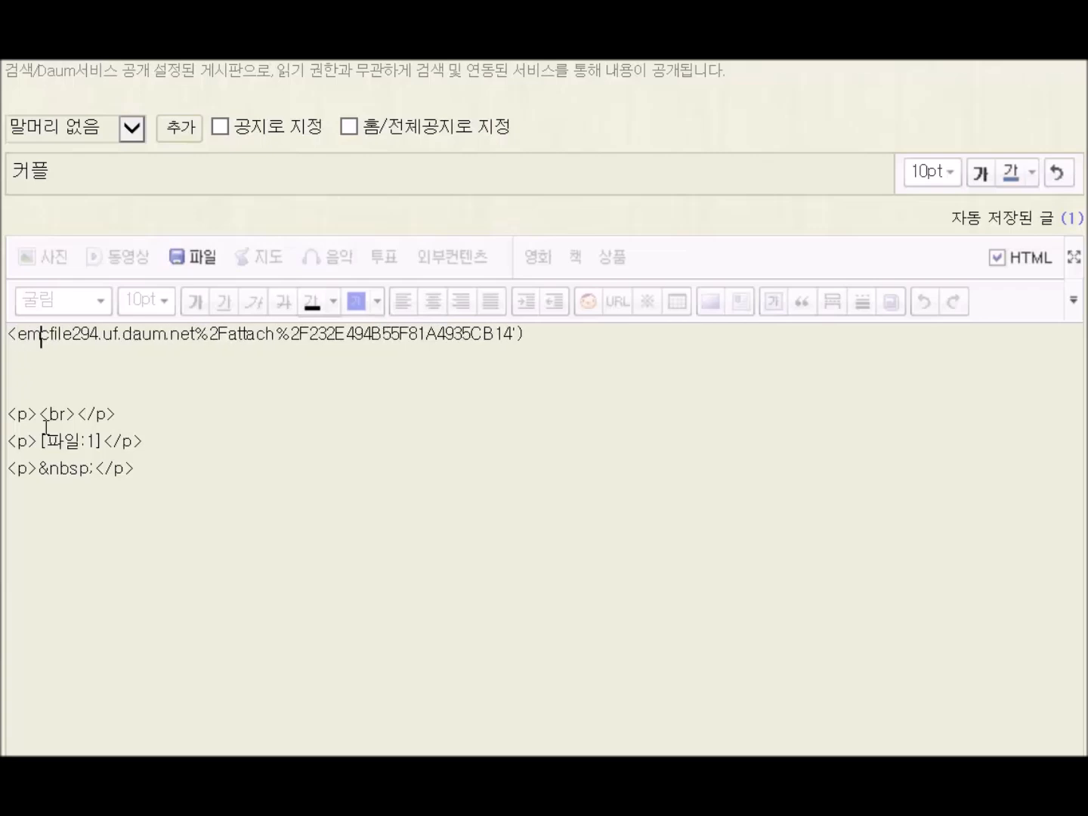
pyautogui.write('ed')
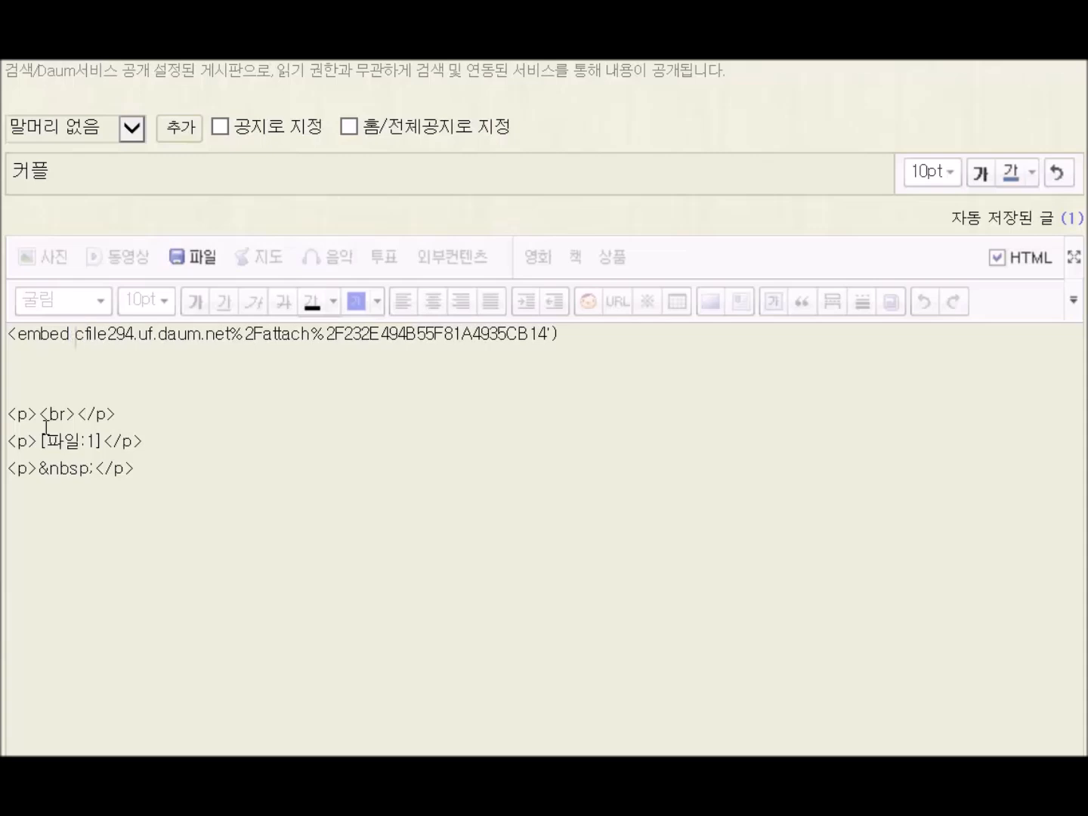
pyautogui.write(' s')
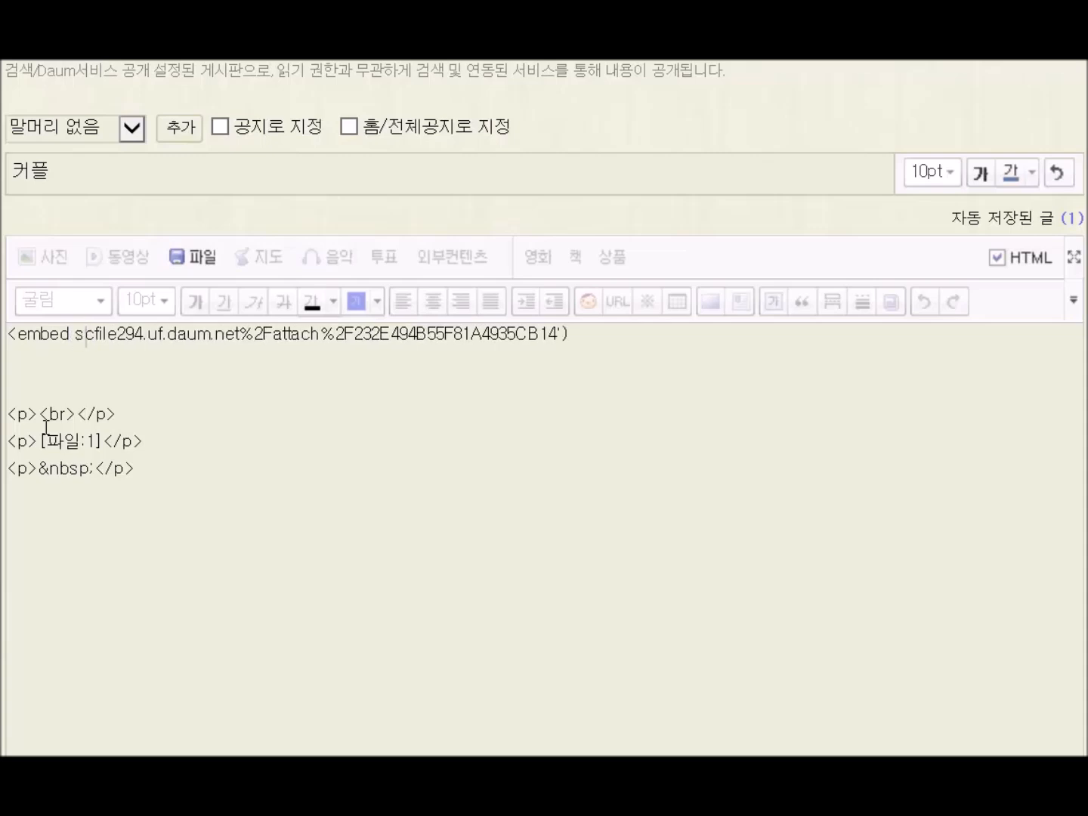
pyautogui.write('r')
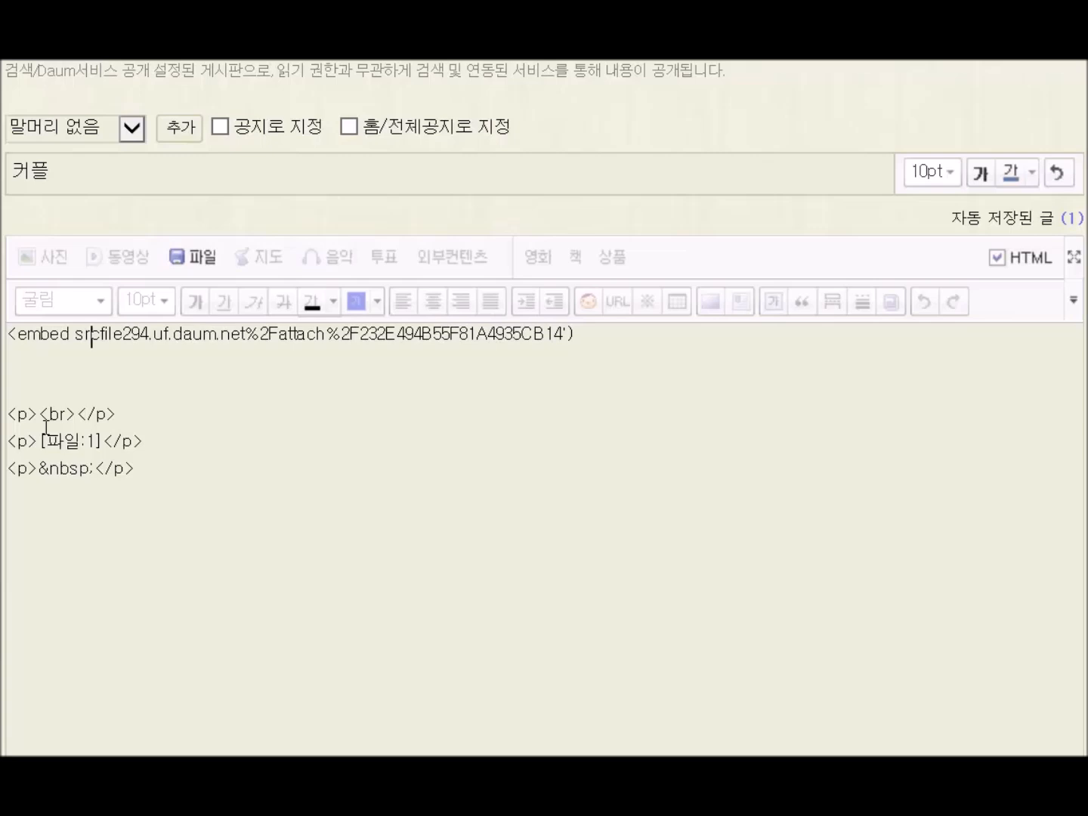
pyautogui.write('c')
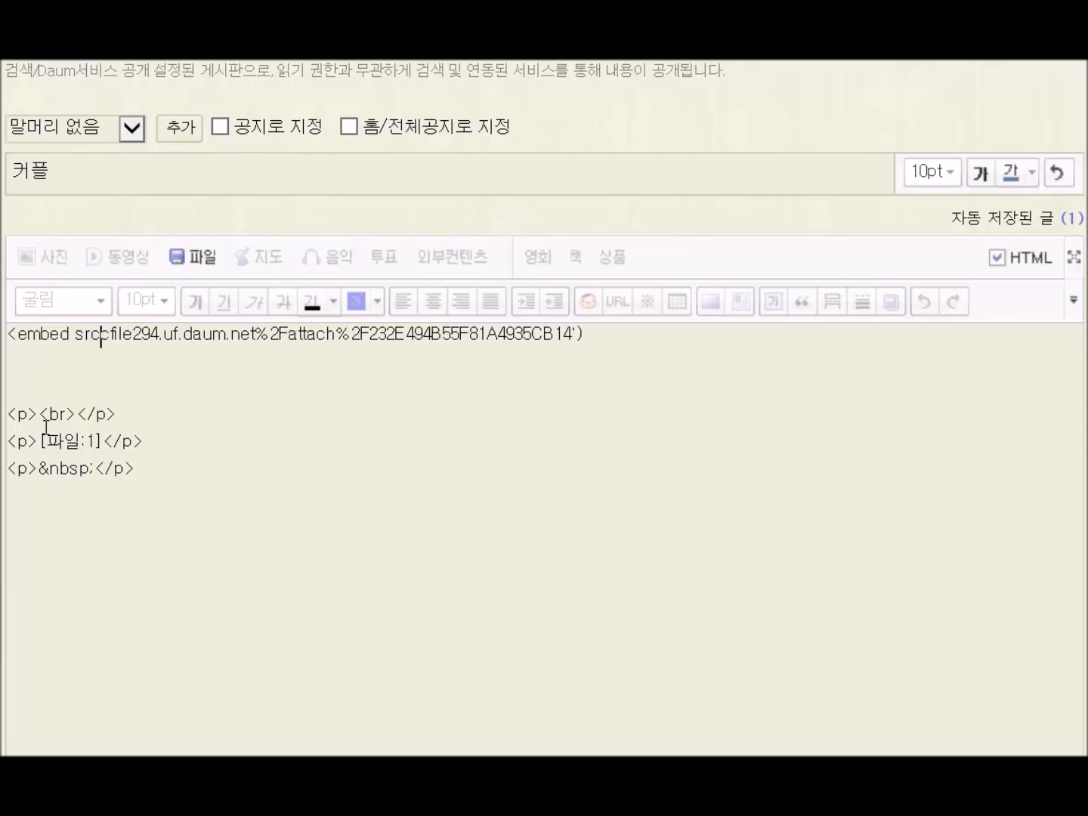
pyautogui.write('=')
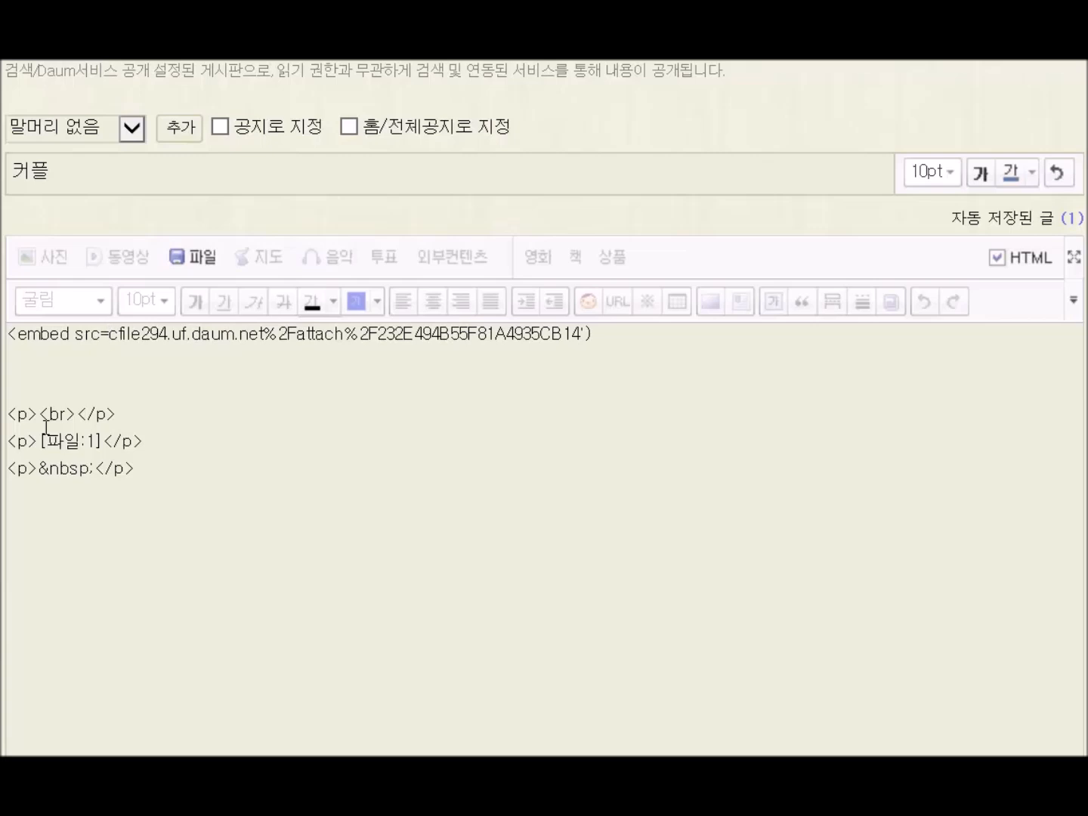
pyautogui.write('"')
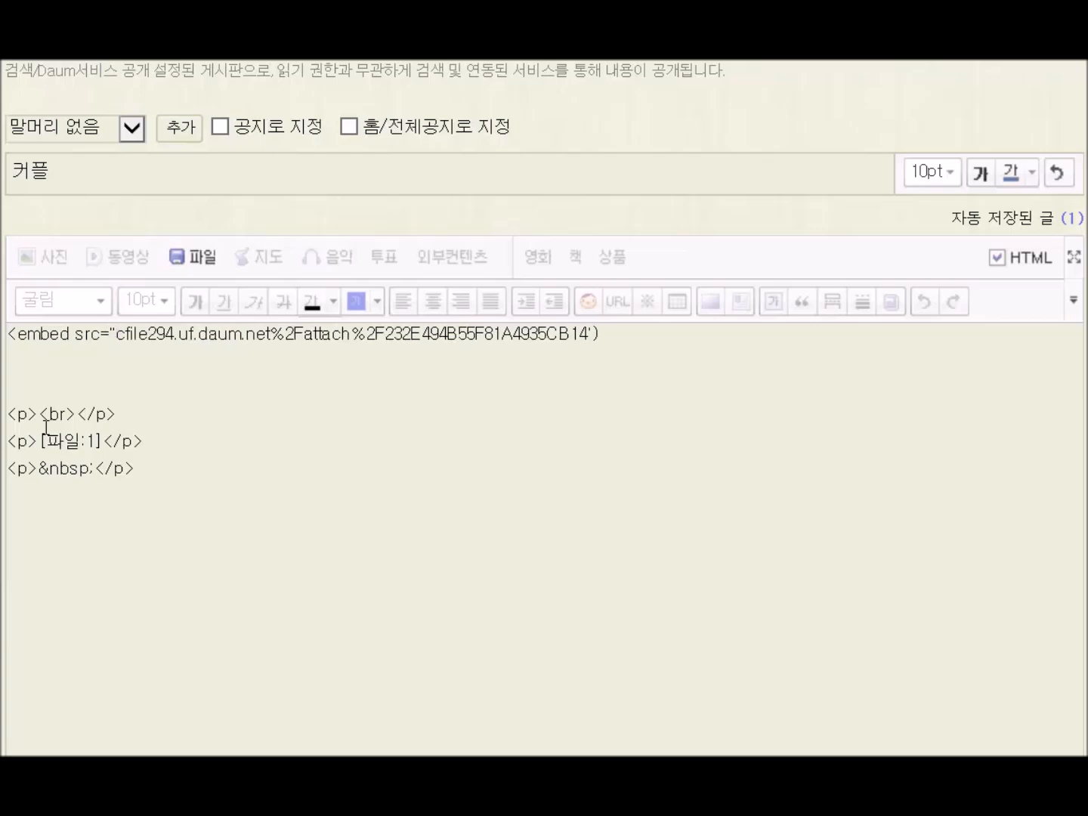
pyautogui.write('http')
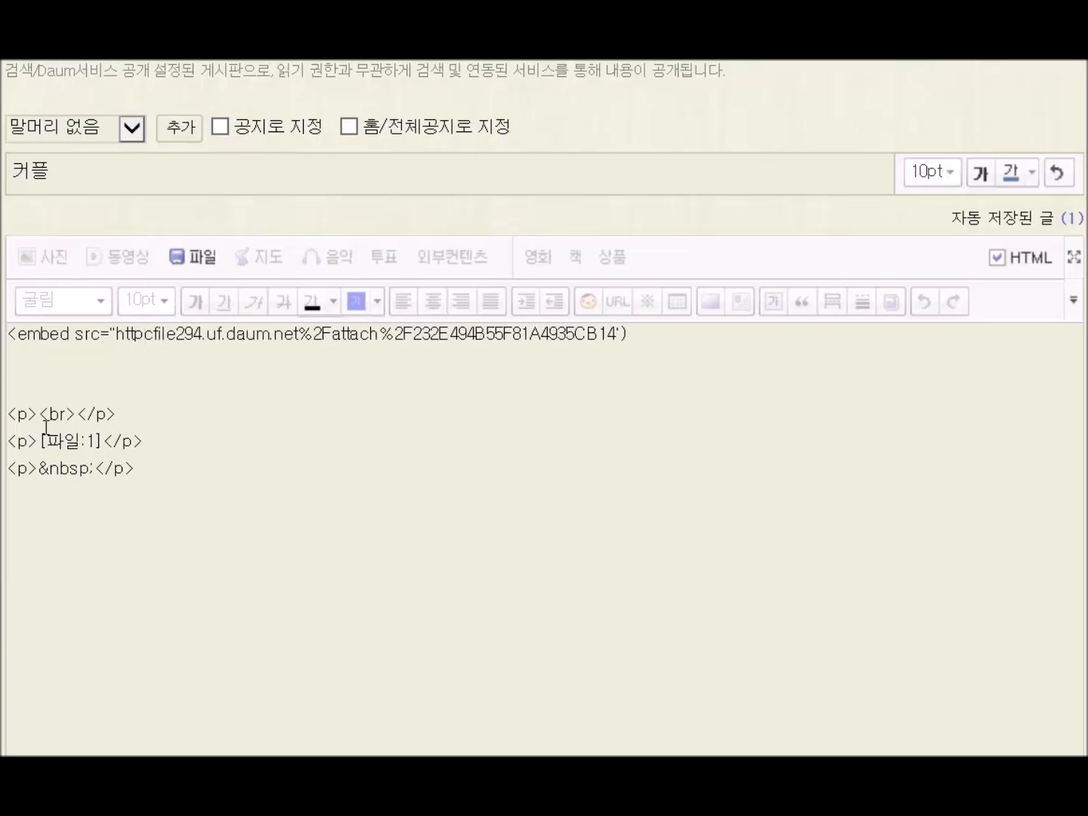
pyautogui.write(':')
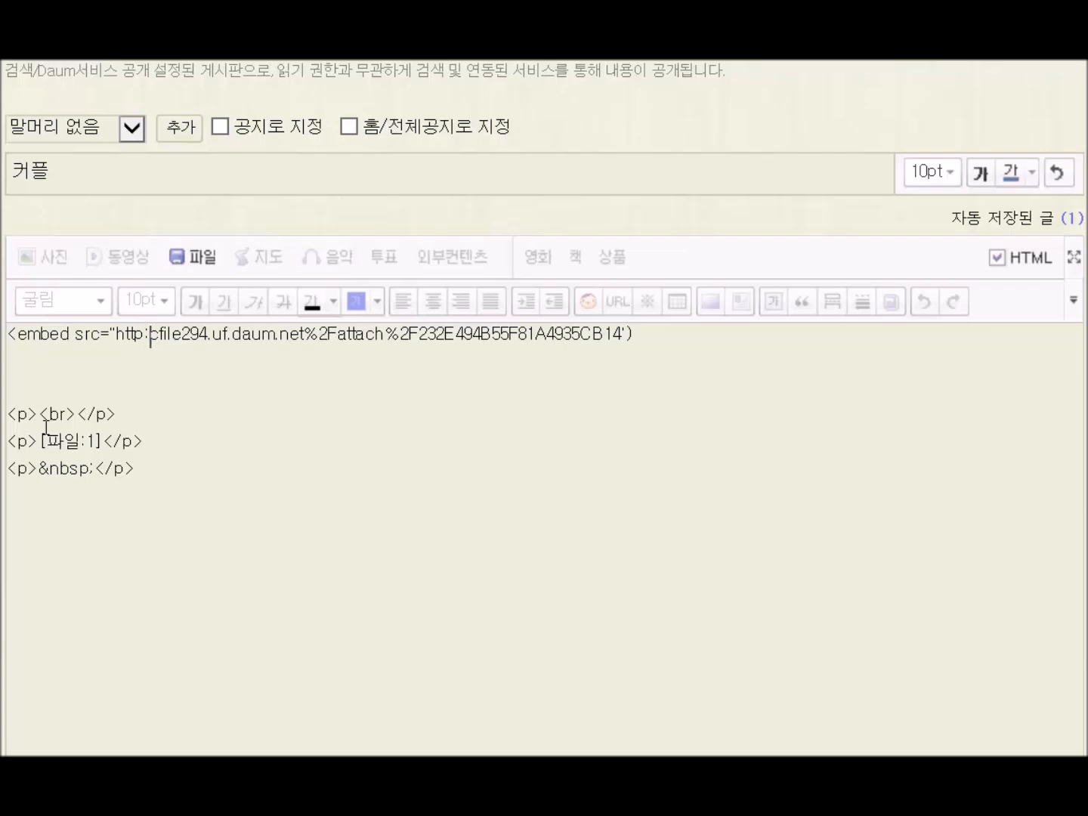
pyautogui.write('//')
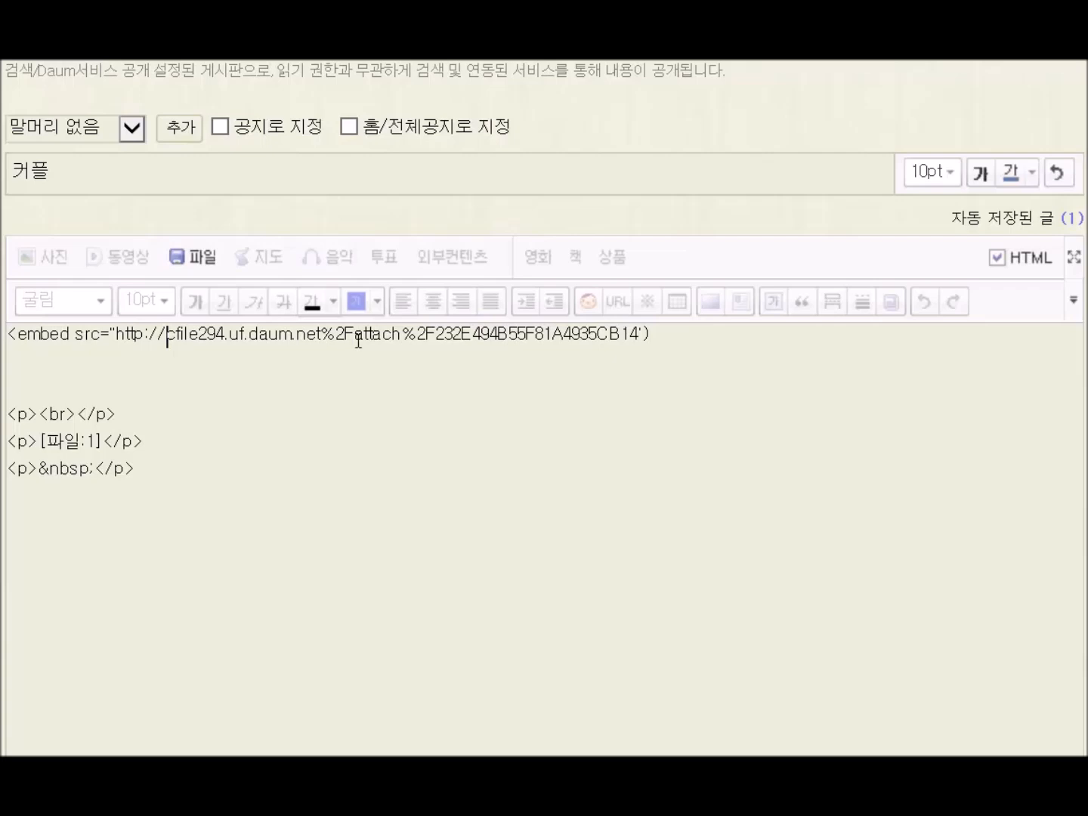
# Replace %2Fattach%2F in the file address with /original/.
pyautogui.click(435, 333)
pyautogui.press('BackSpace')
pyautogui.press('BackSpace')
pyautogui.press('BackSpace')
pyautogui.press('BackSpace')
pyautogui.press('BackSpace')
pyautogui.press('BackSpace')
pyautogui.press('BackSpace')
pyautogui.press('BackSpace')
pyautogui.press('BackSpace')
pyautogui.press('BackSpace')
pyautogui.press('BackSpace')
pyautogui.press('BackSpace')
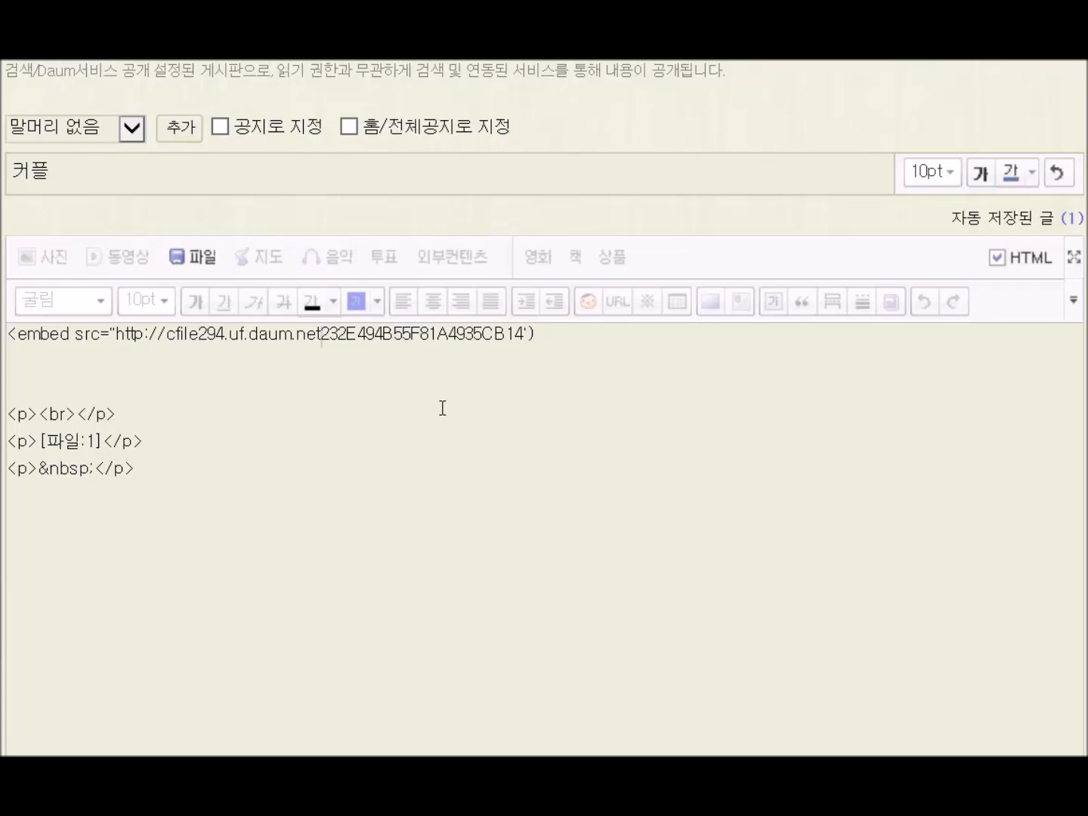
pyautogui.write('/')
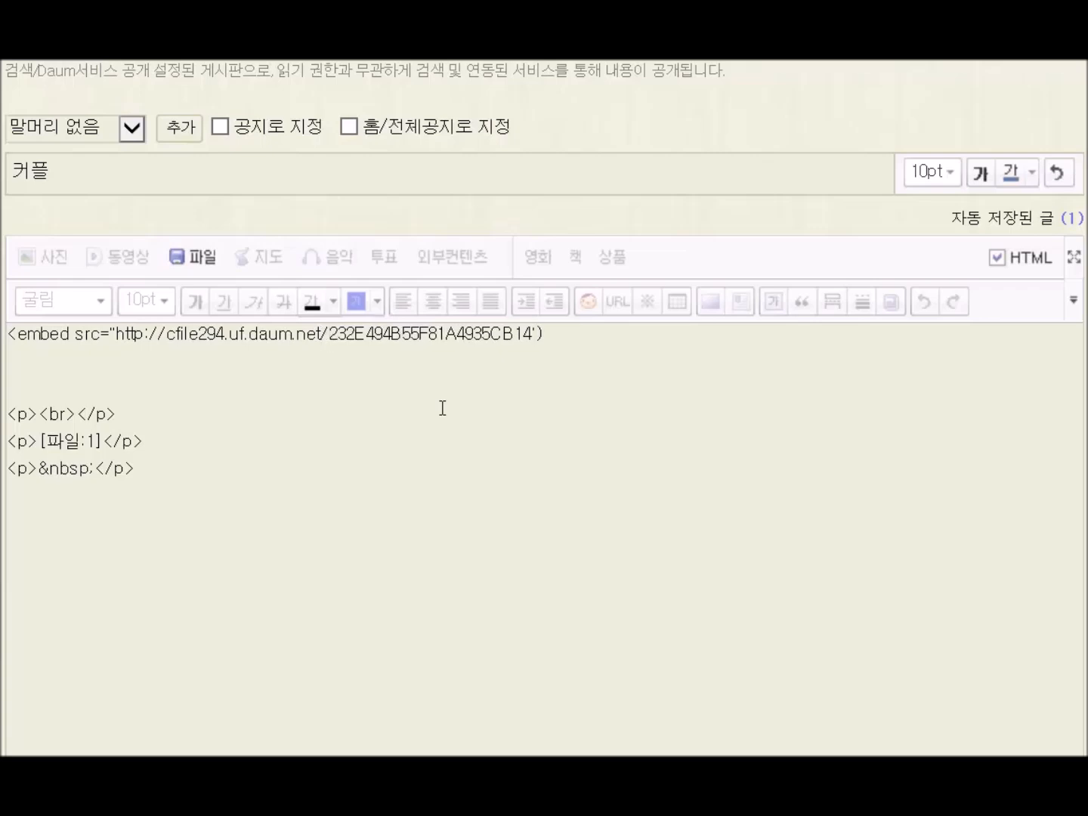
pyautogui.write('origi')
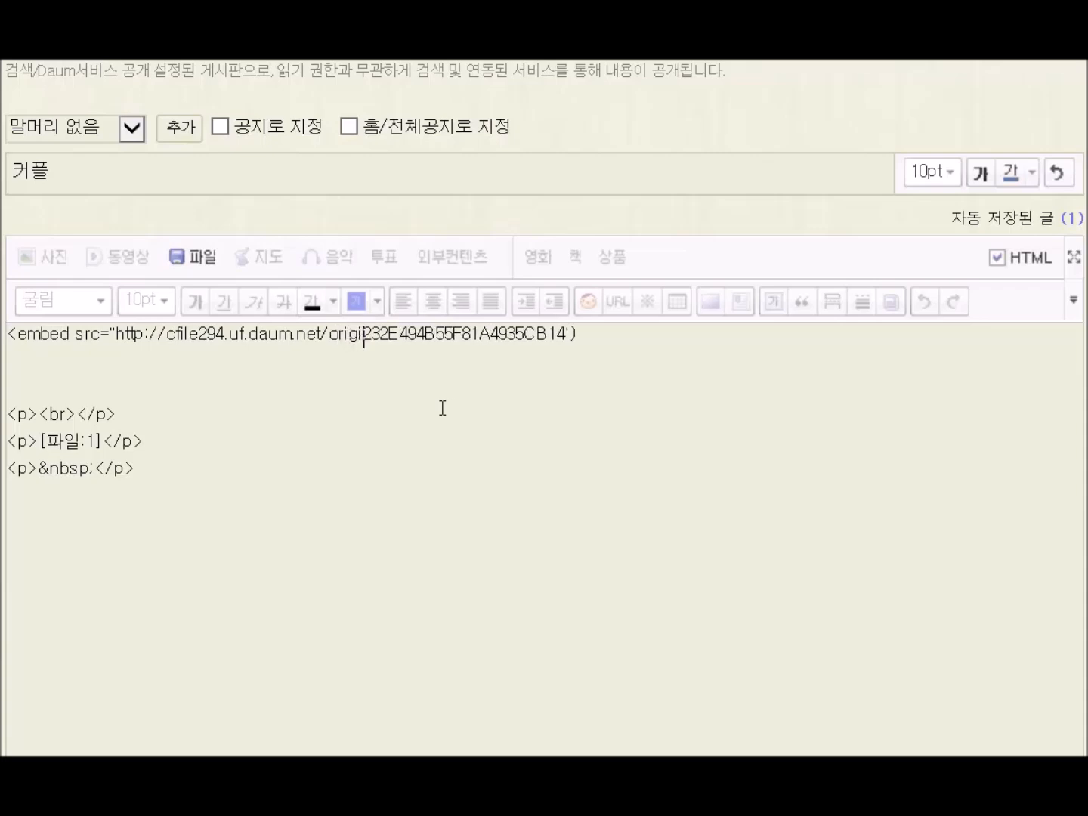
pyautogui.write('n')
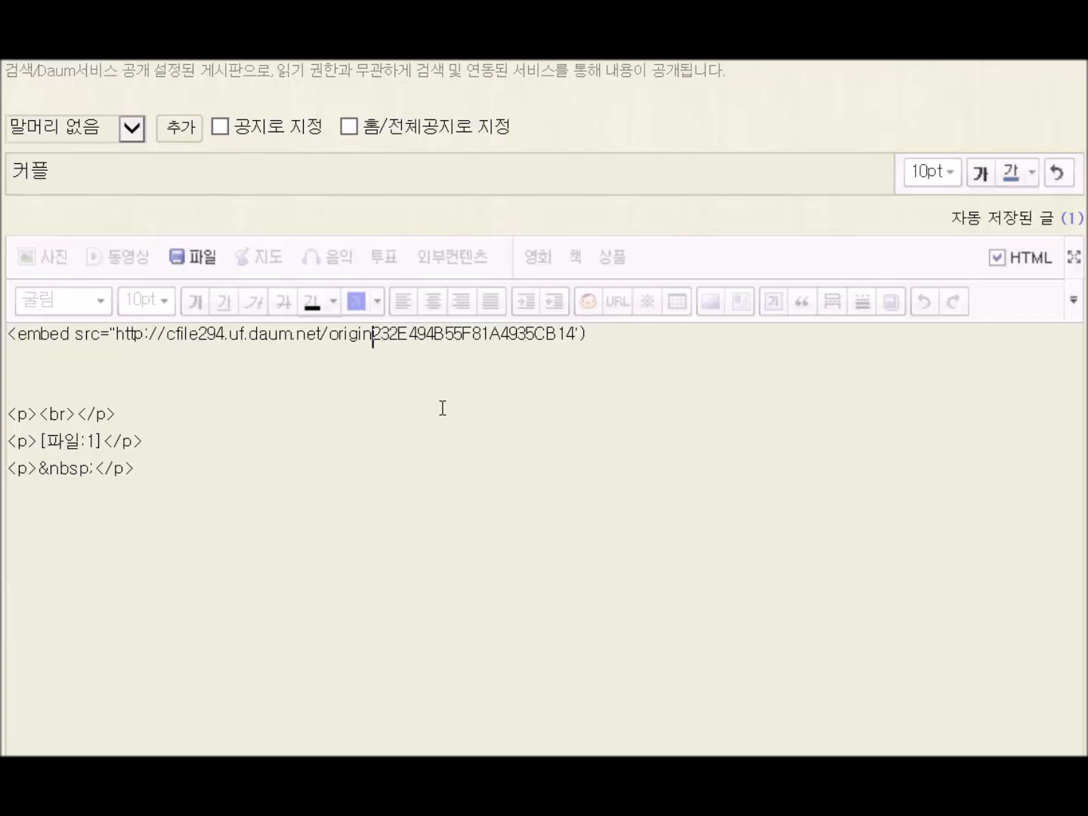
pyautogui.write('al')
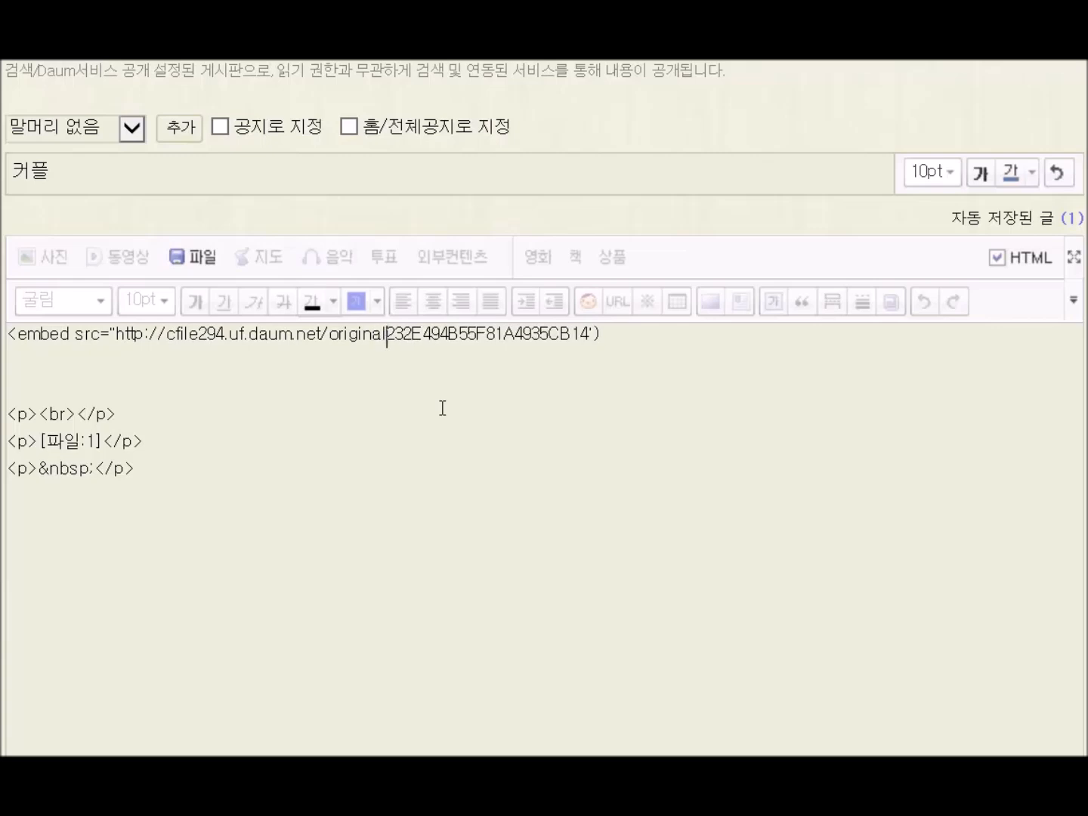
pyautogui.write('/')
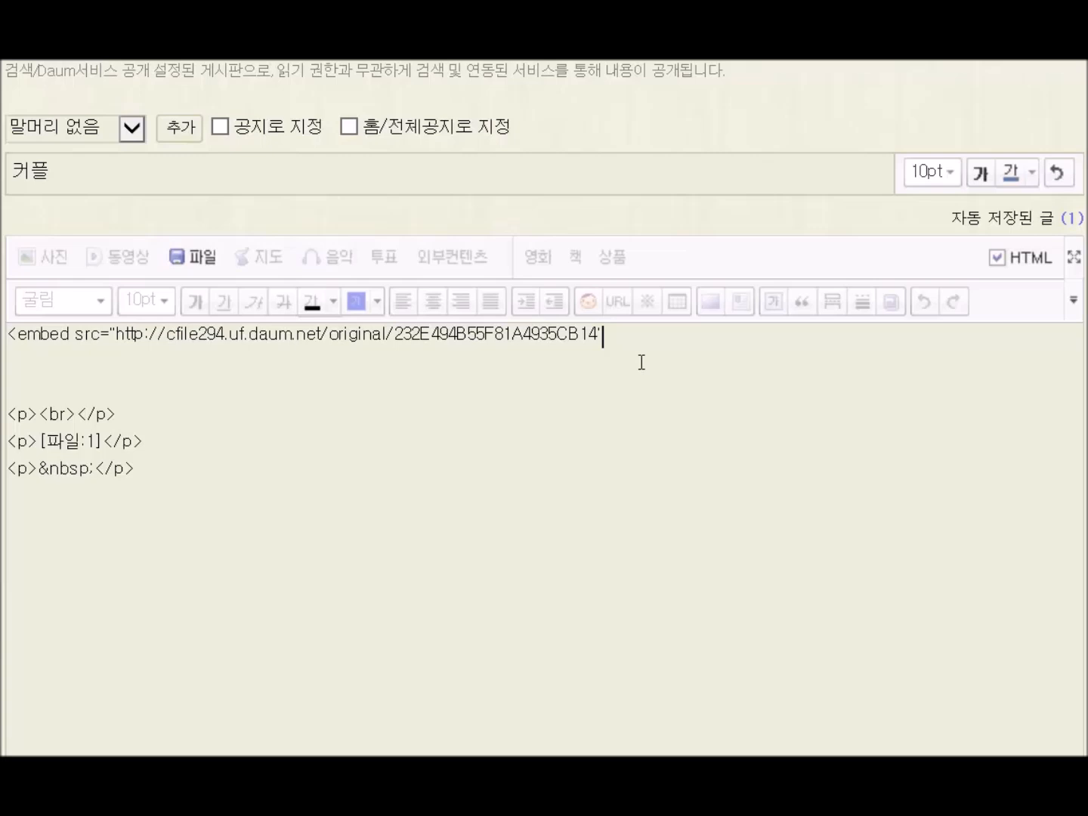
# Replace the ') at the end of the address with a double quote, add width="500" height="375", and close the embed tag.
pyautogui.press('BackSpace')
pyautogui.write('"')
pyautogui.write('width="500" height')
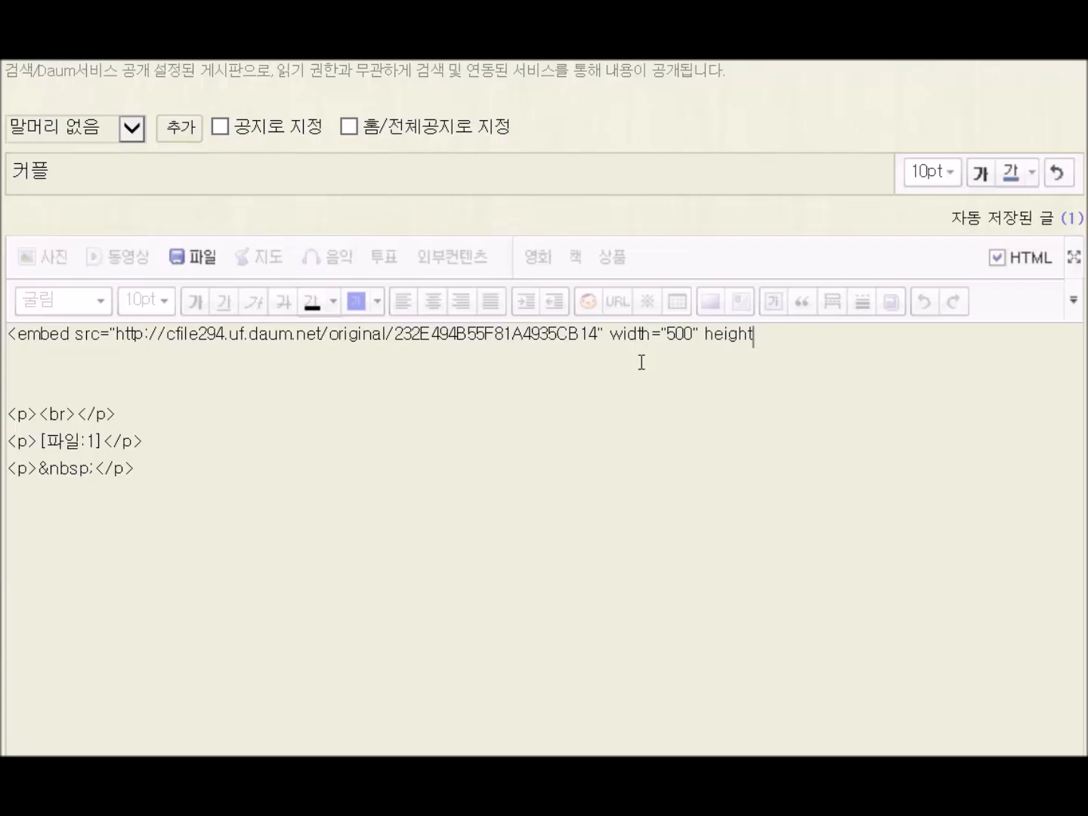
pyautogui.write('="375')
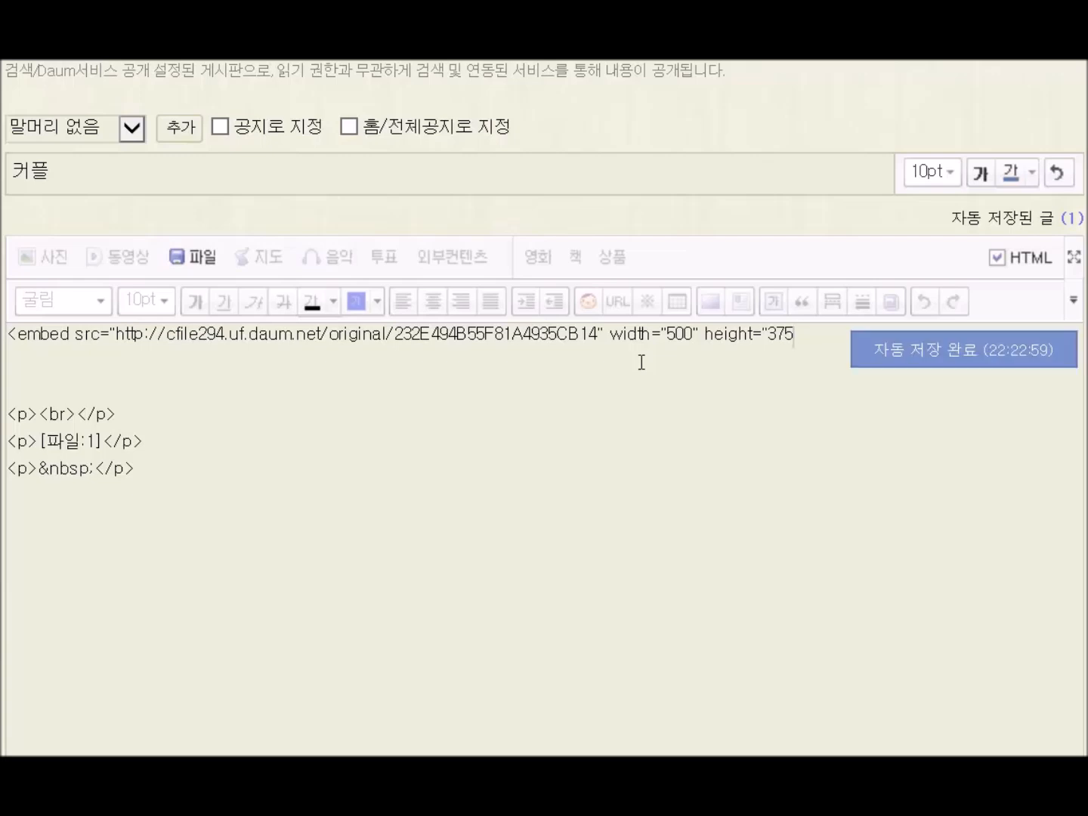
pyautogui.write('"')
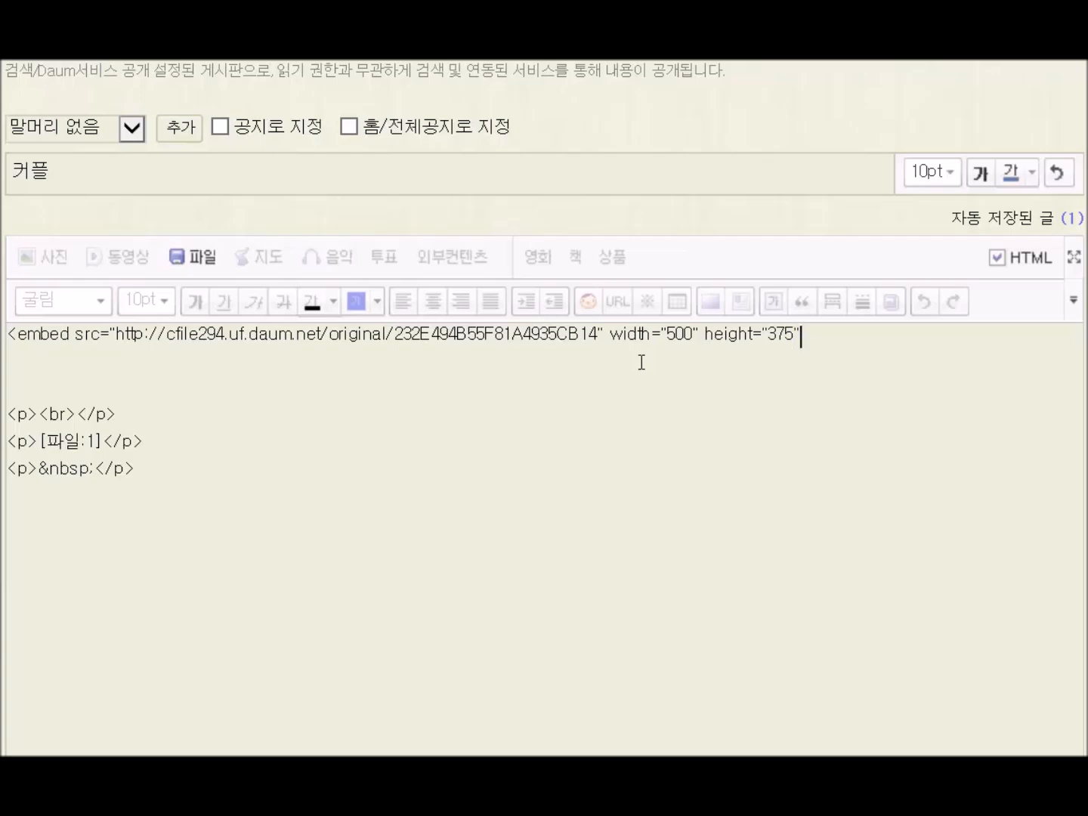
pyautogui.write('>')
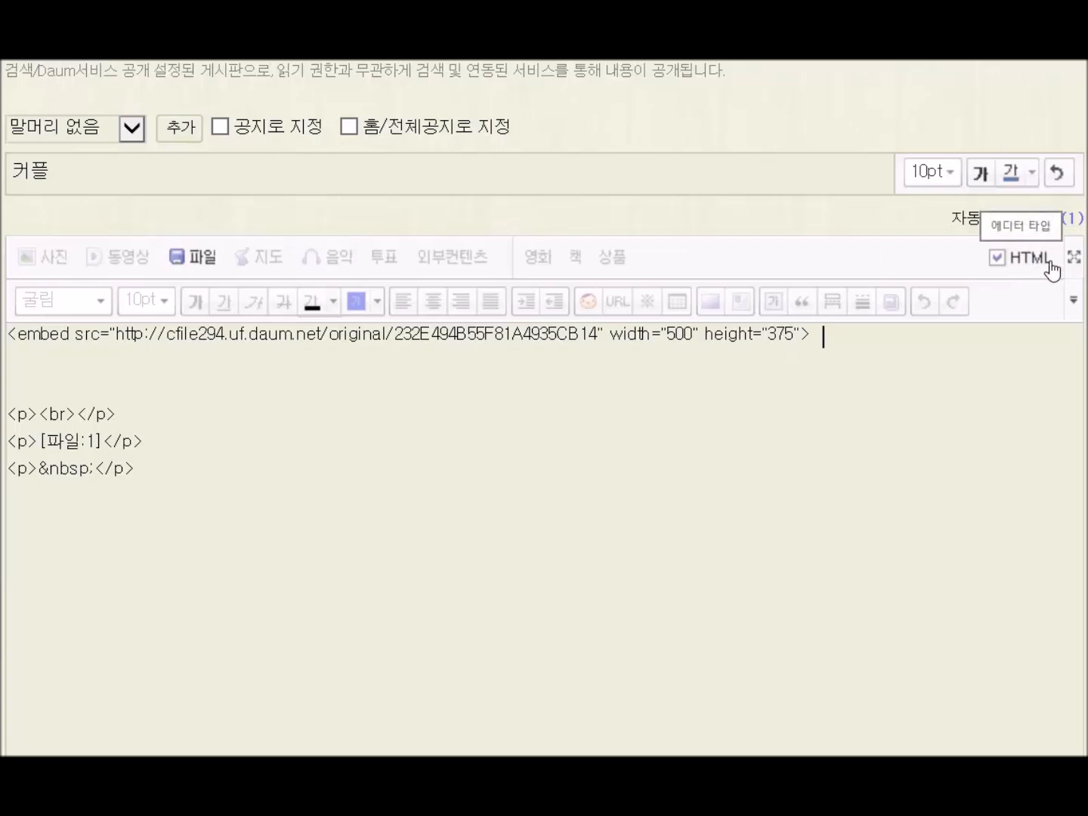
# Switch the editor from HTML source back to visual mode and submit the edited 커플 post.
pyautogui.click(996, 258)
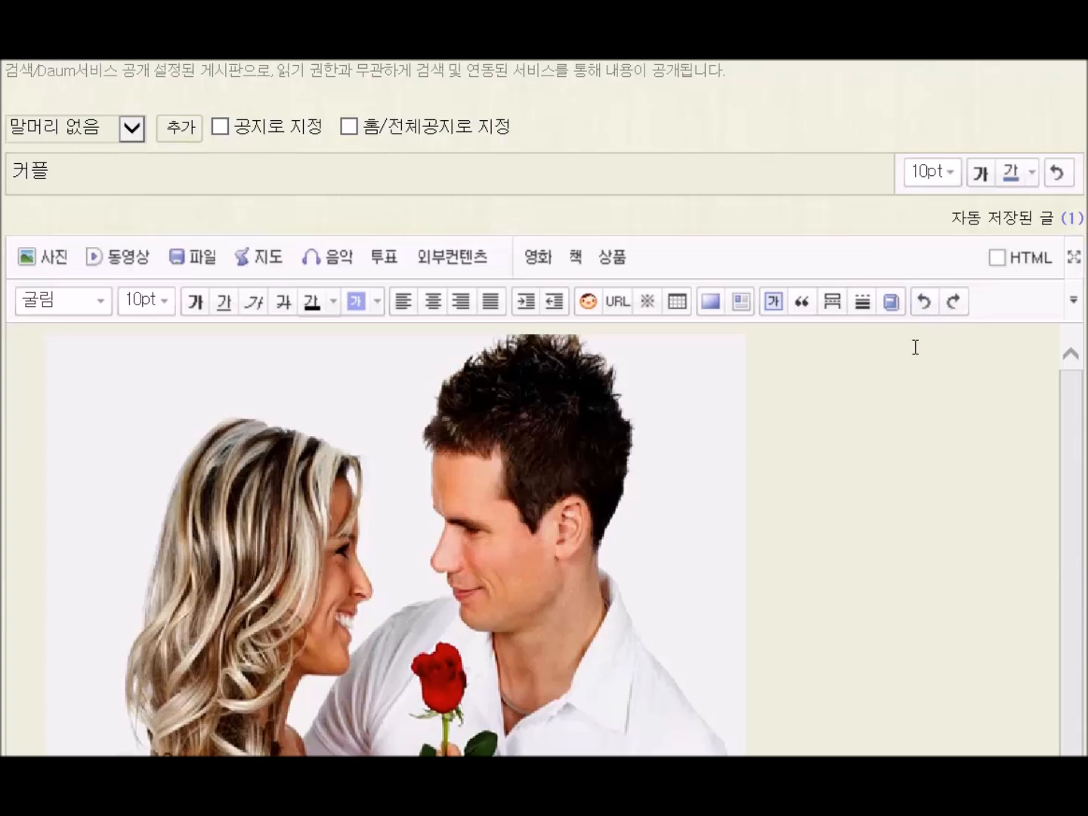
pyautogui.scroll(-2, 914, 341)
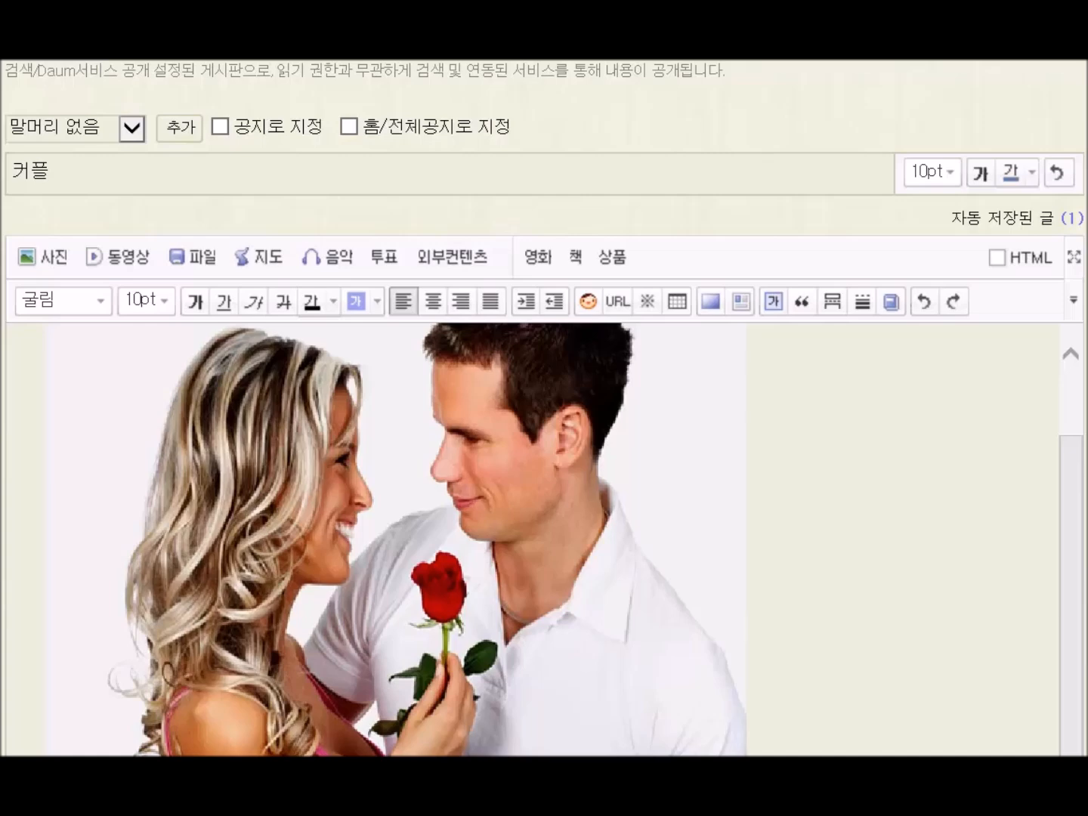
pyautogui.scroll(-5, 543, 408)
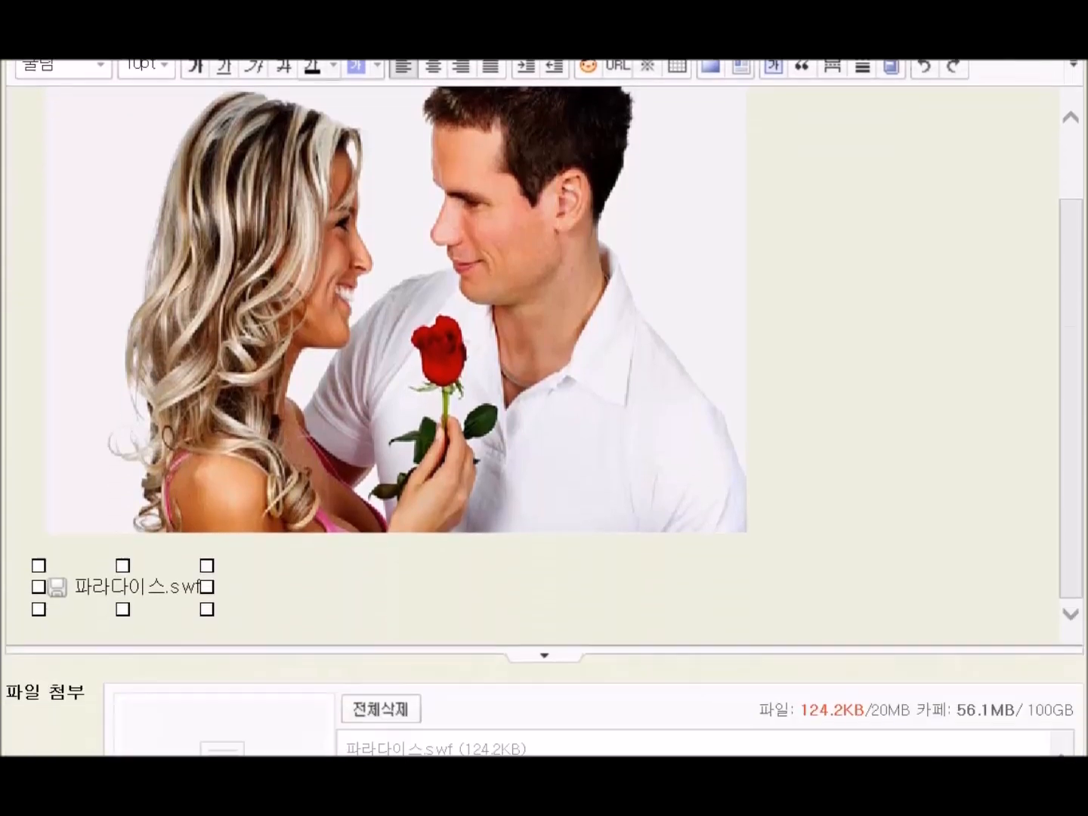
pyautogui.scroll(-5, 545, 408)
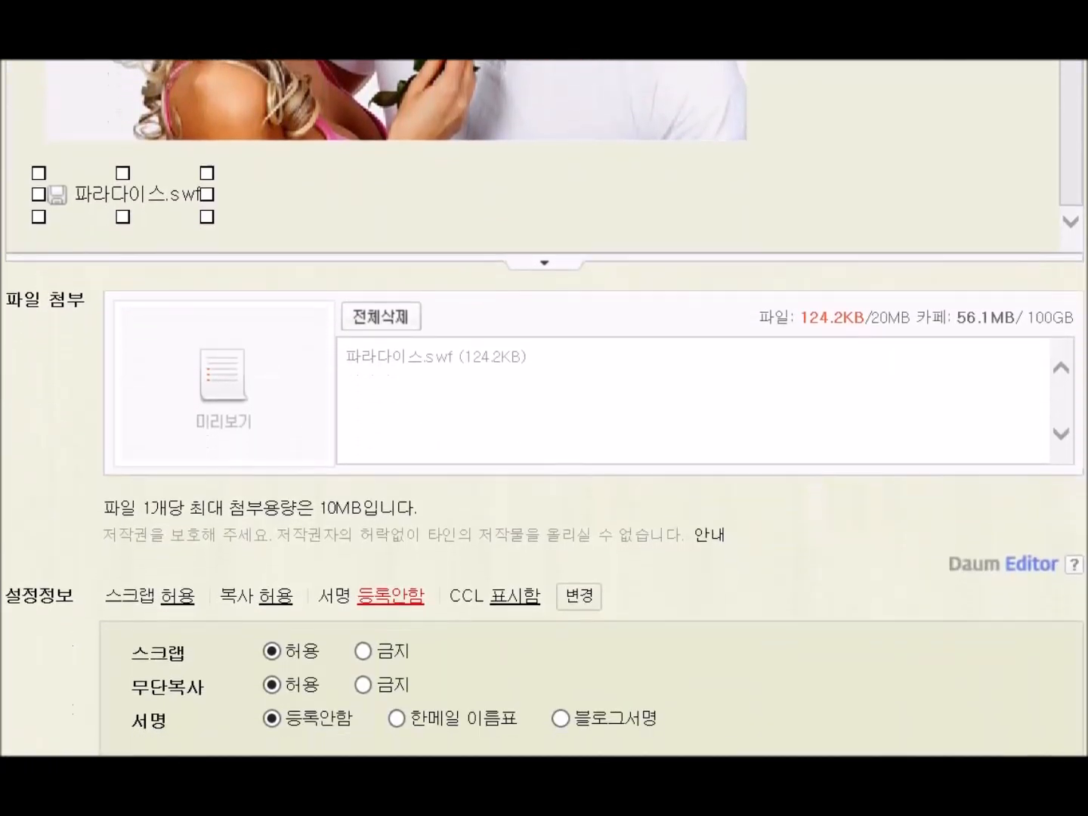
pyautogui.scroll(-2, 544, 408)
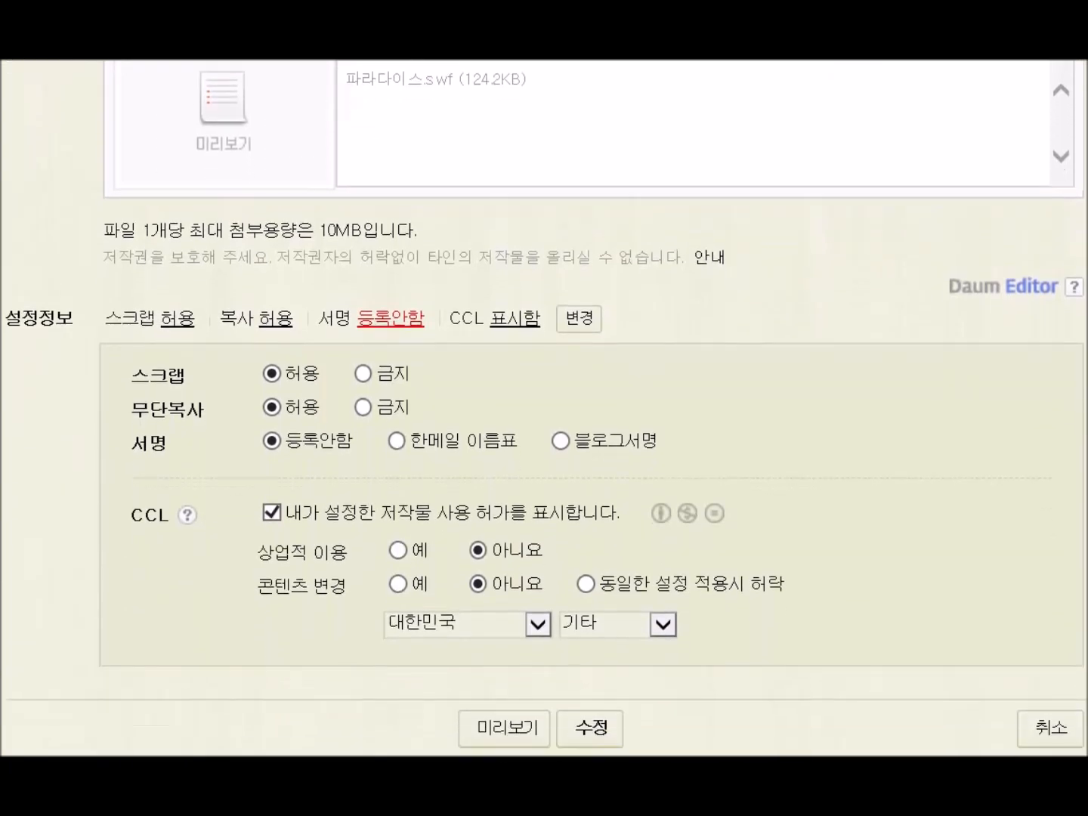
pyautogui.click(602, 714)
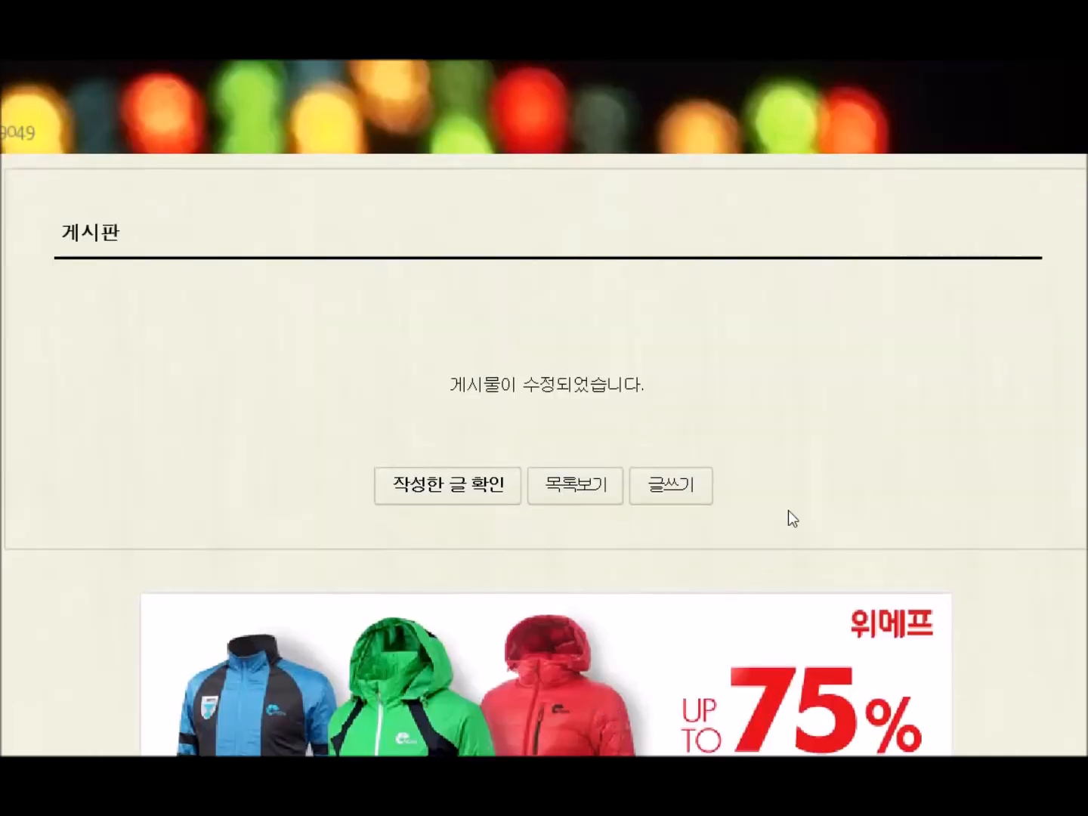
# Open the edited 커플 post and check the embedded Flash content and the 파라다이스.swf attachment below it.
pyautogui.click(435, 490)
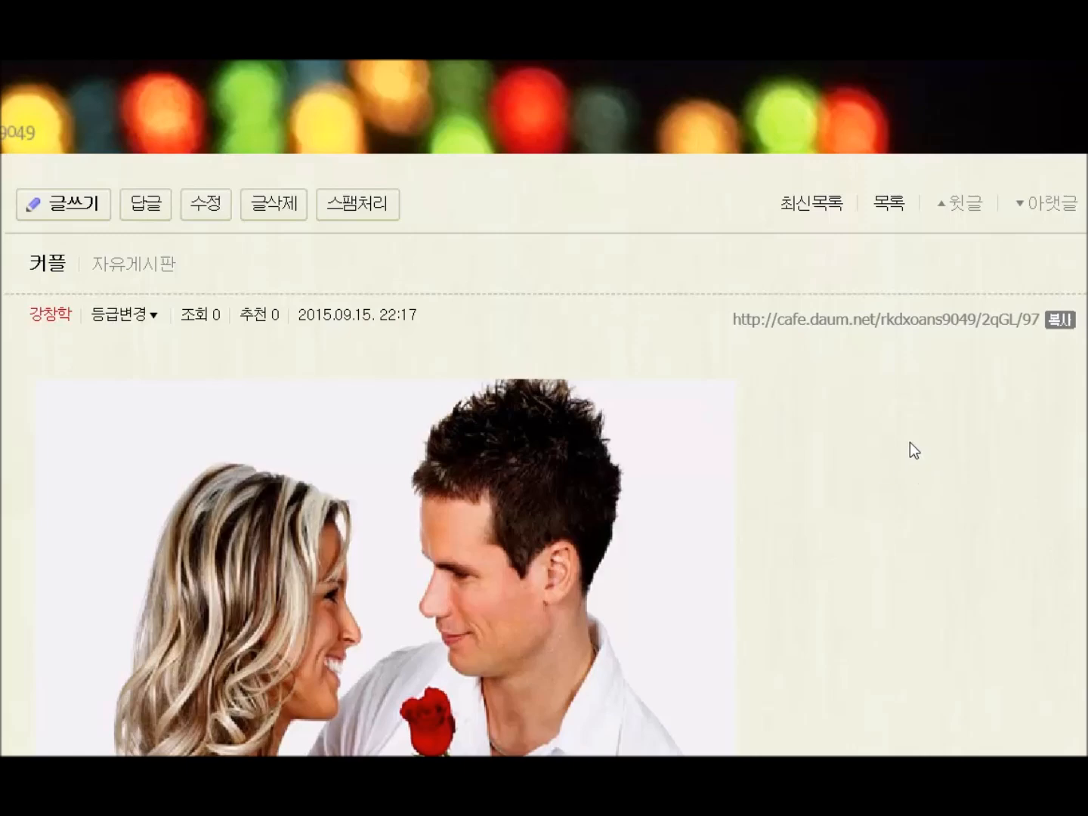
pyautogui.scroll(-4, 909, 442)
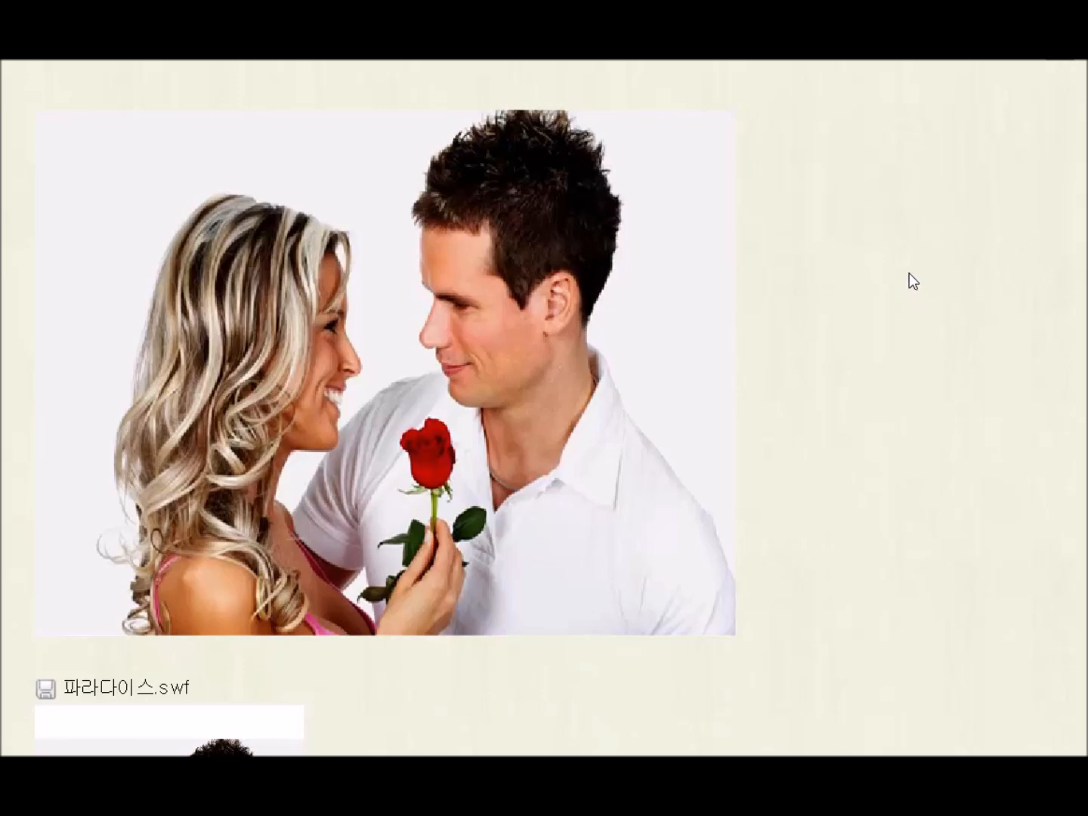
pyautogui.scroll(-6, 908, 274)
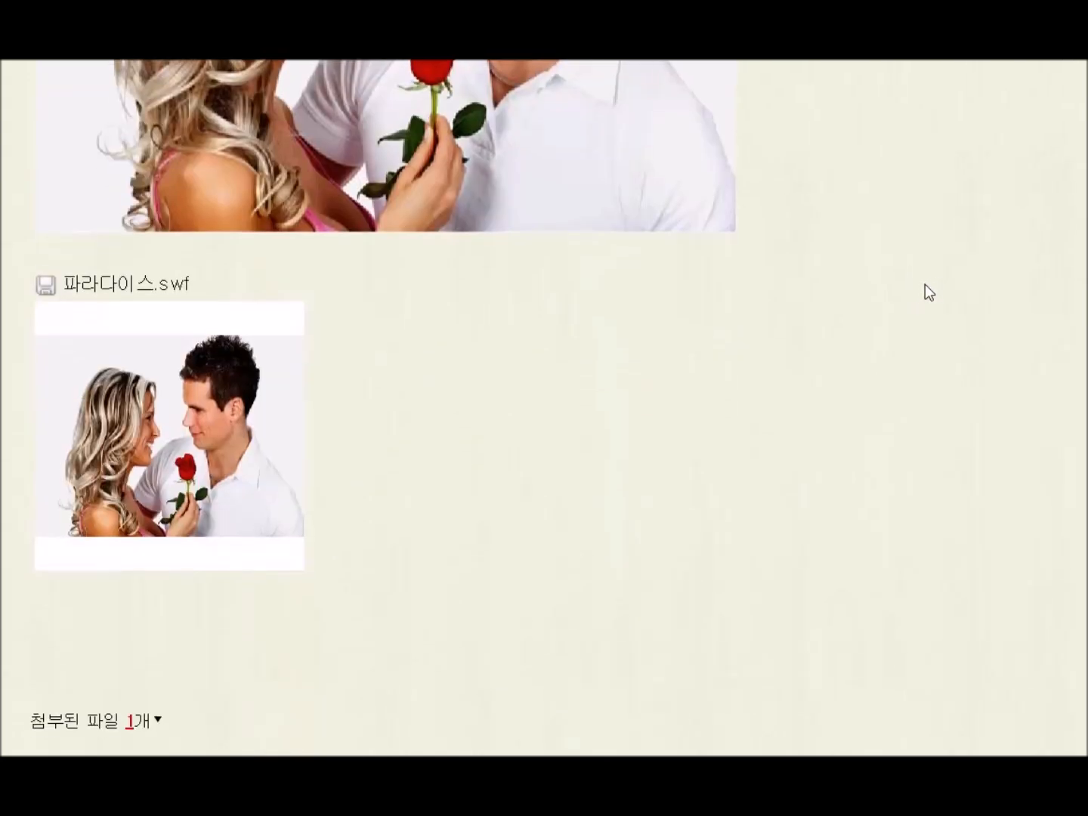